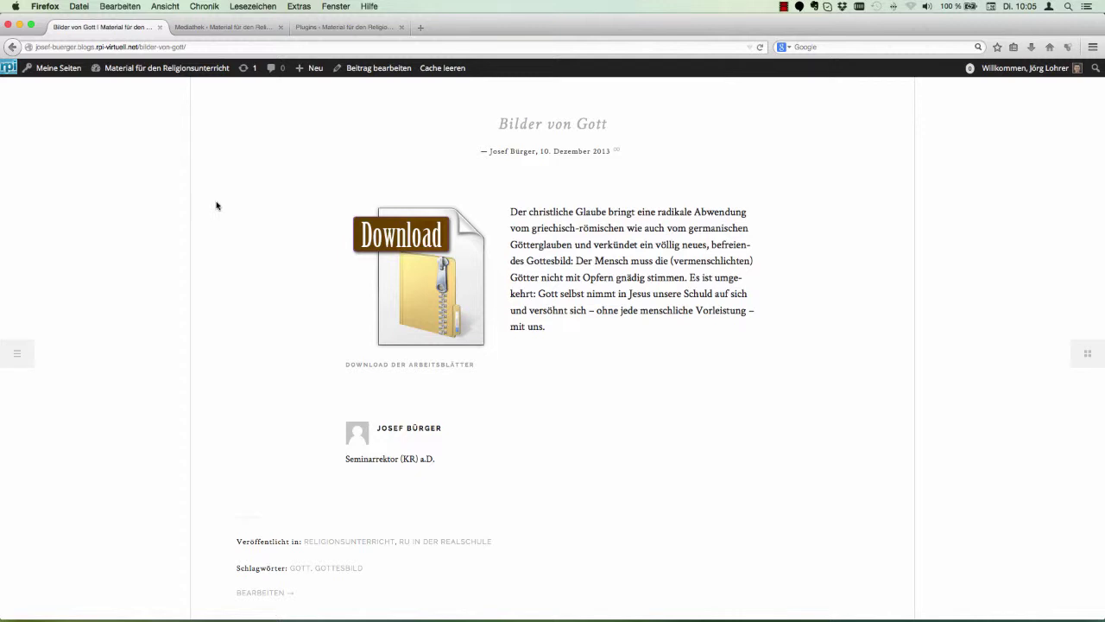
Return to the topic list, open "Die Welt als Schöpfung Gottes" and examine the downloads under Unterrichtsbausteine
scroll(251, 209, "up", 3)
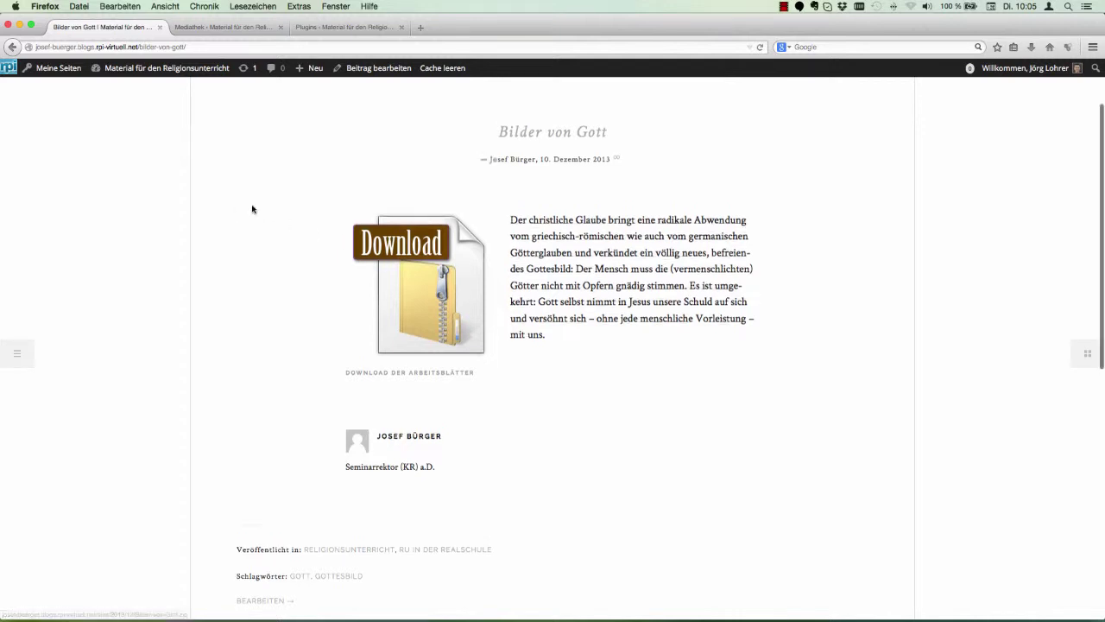
left_click(14, 47)
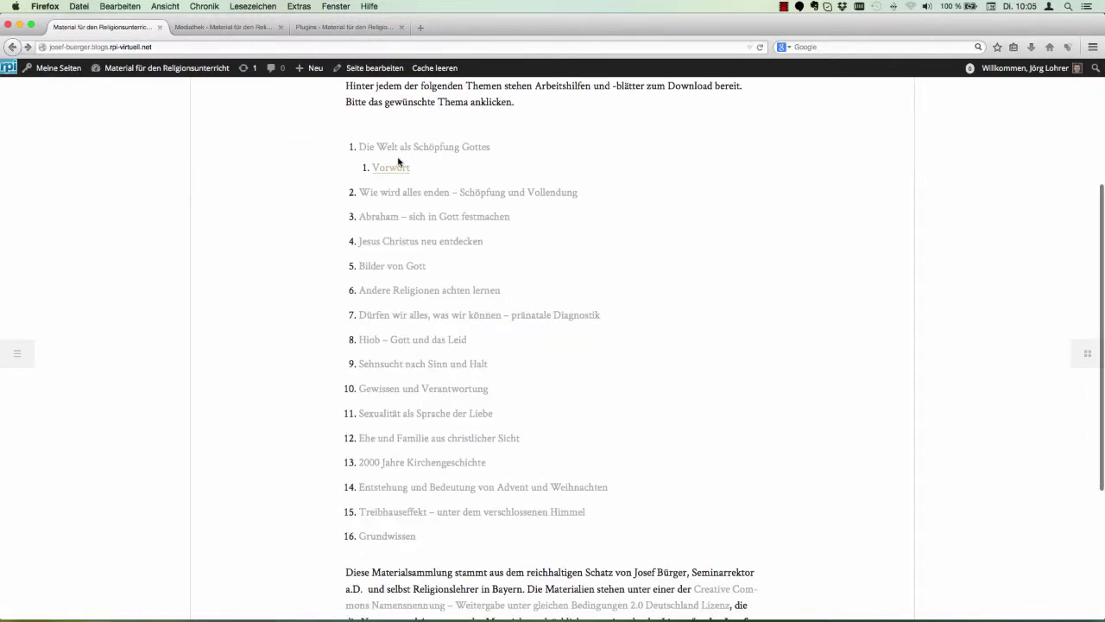
left_click(400, 150)
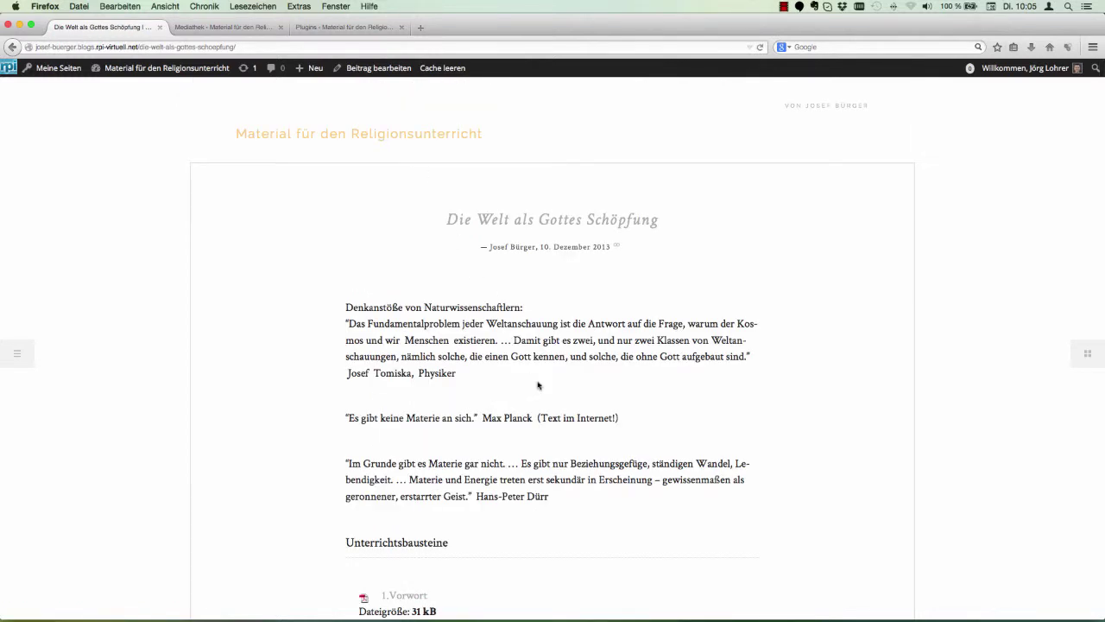
scroll(580, 441, "down", 3)
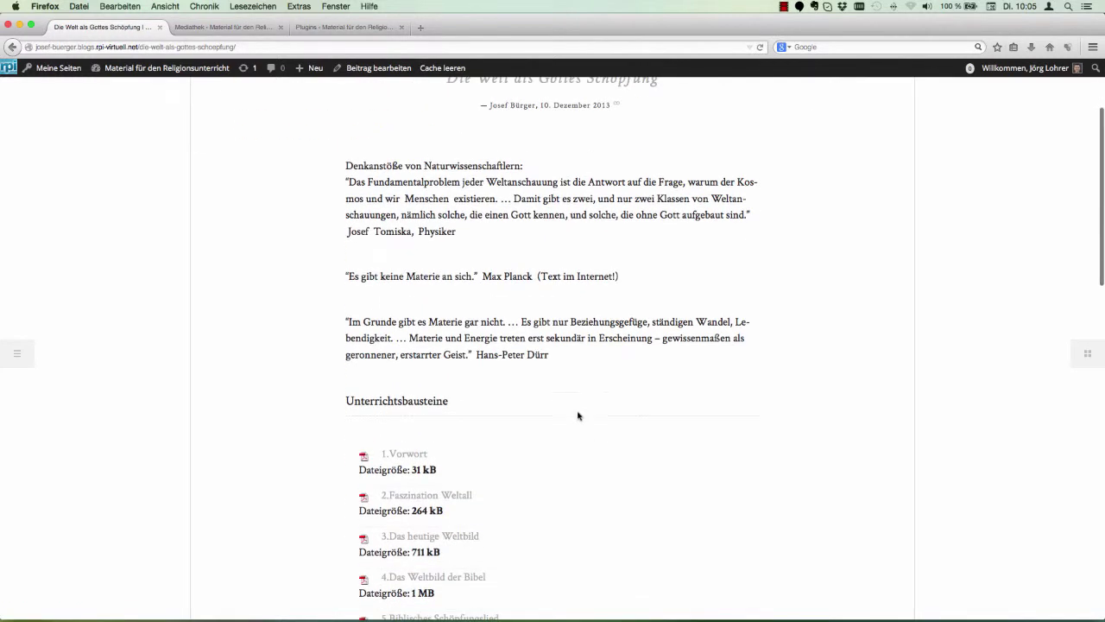
scroll(555, 326, "down", 5)
scroll(555, 326, "down", 1)
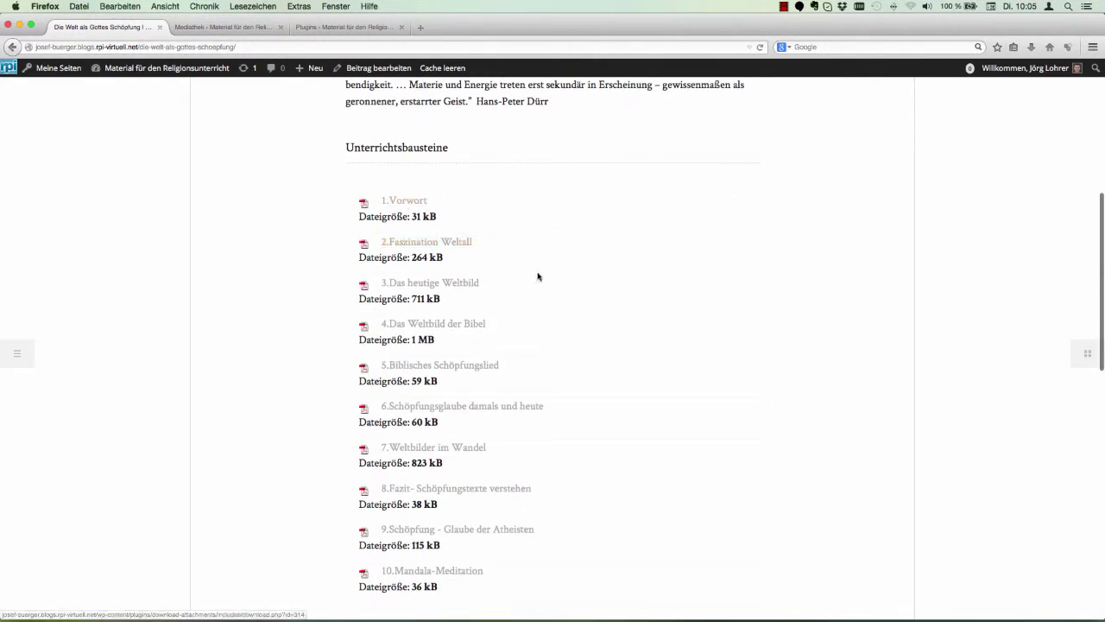
scroll(538, 276, "down", 2)
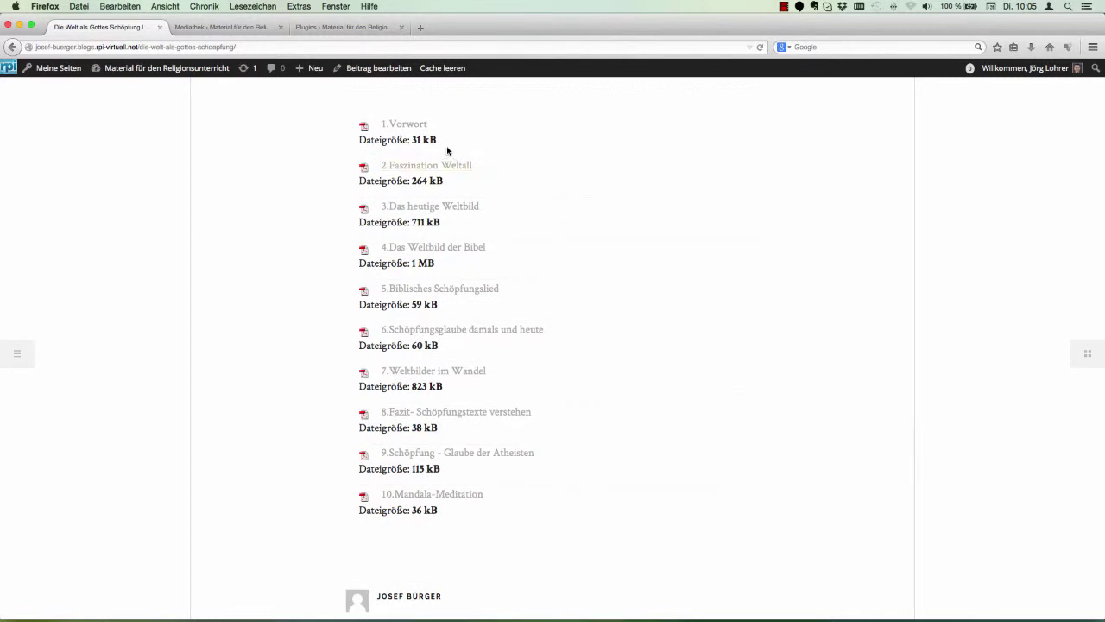
scroll(588, 202, "up", 5)
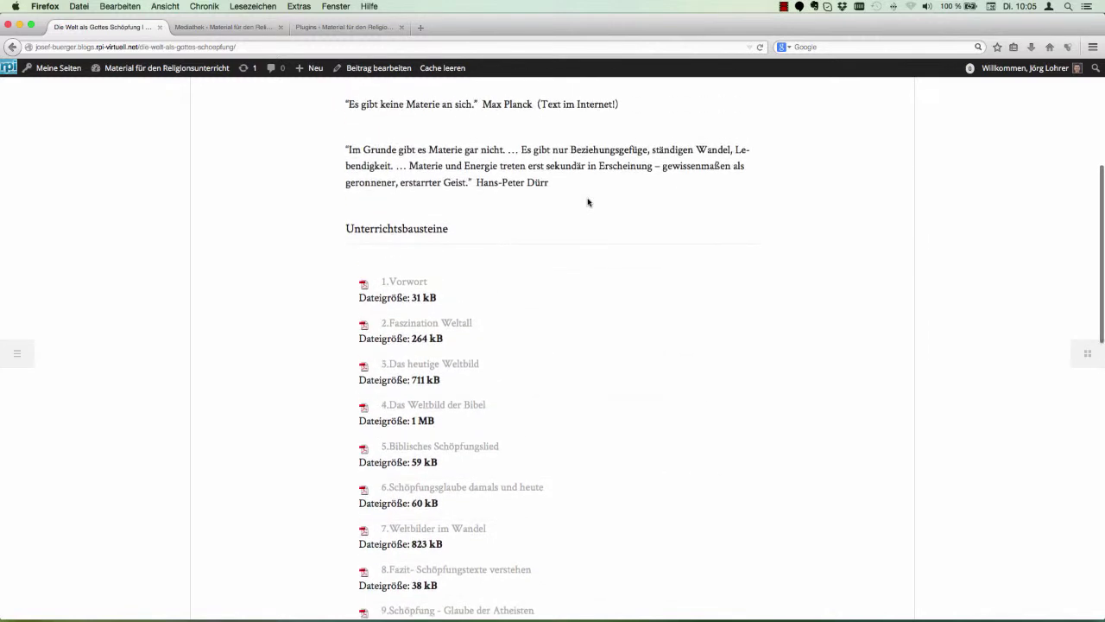
scroll(588, 202, "down", 5)
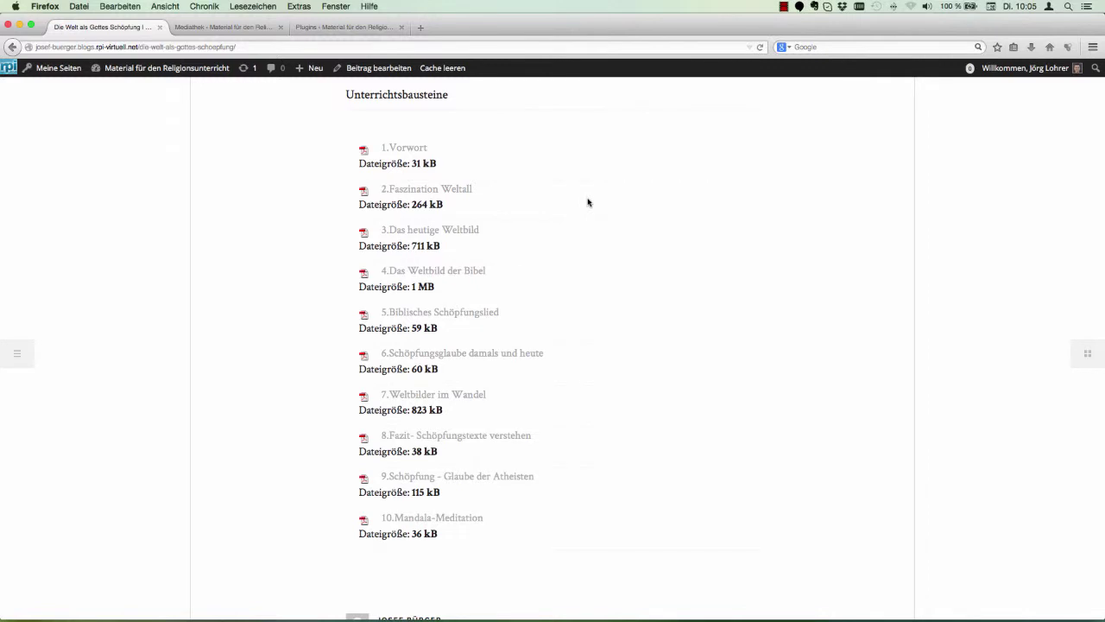
scroll(589, 202, "up", 2)
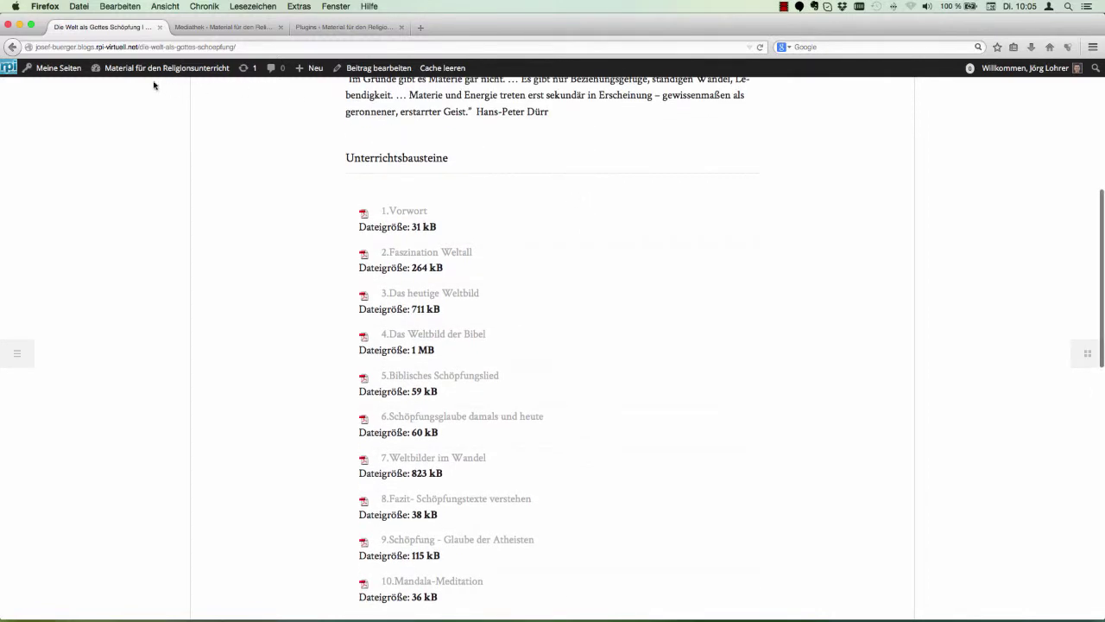
Review the activated plugins of the site in the already open Plugins page
mouse_move(144, 73)
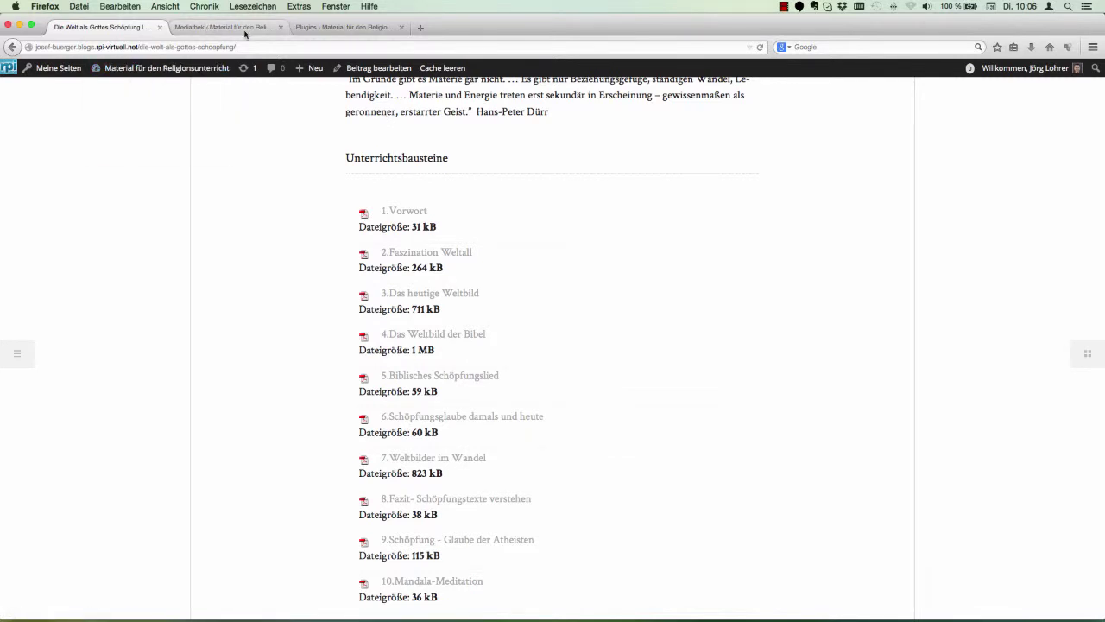
mouse_move(180, 69)
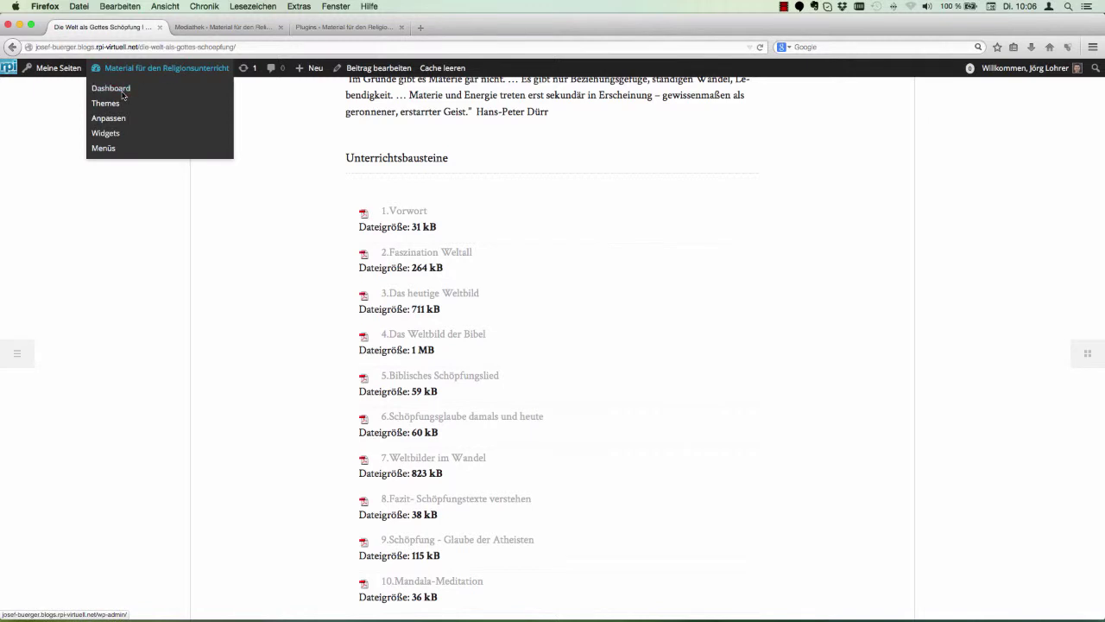
left_click(350, 28)
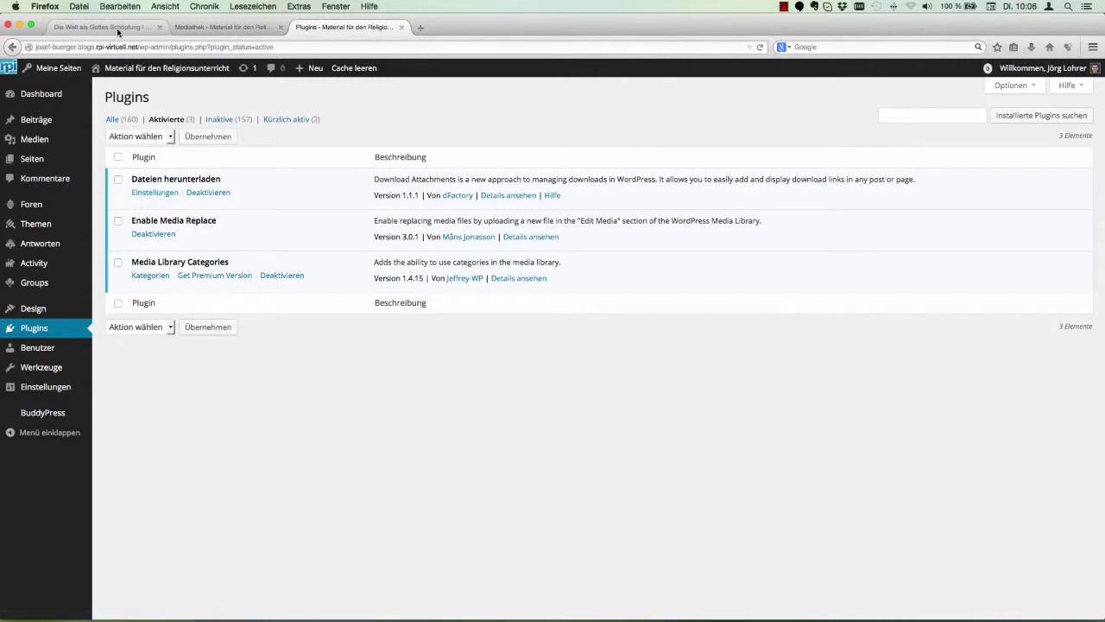
left_click(119, 27)
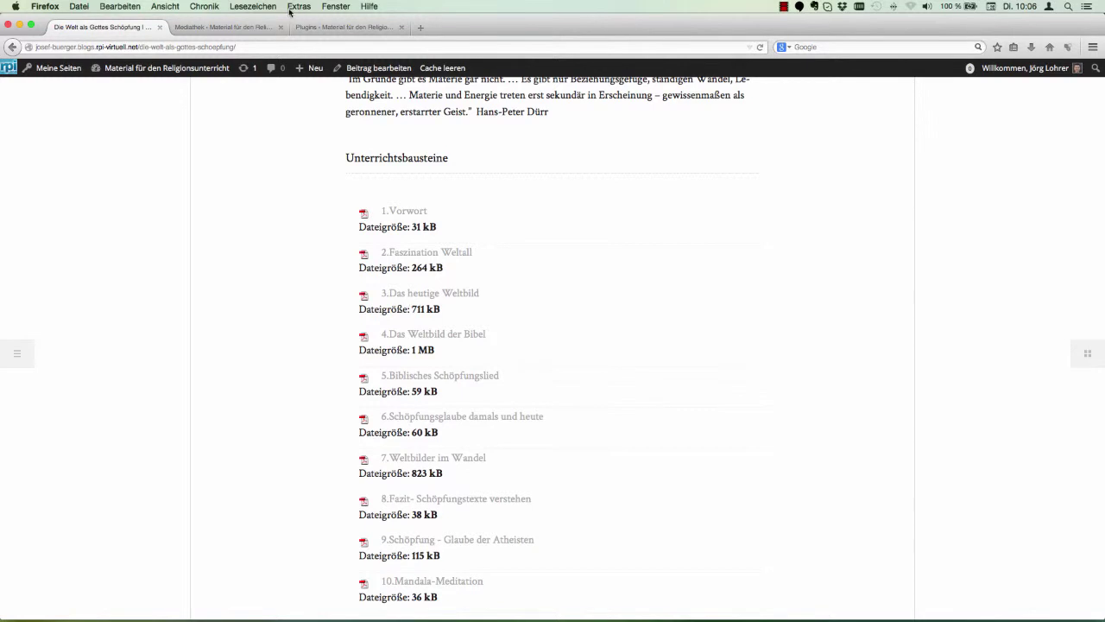
left_click(324, 29)
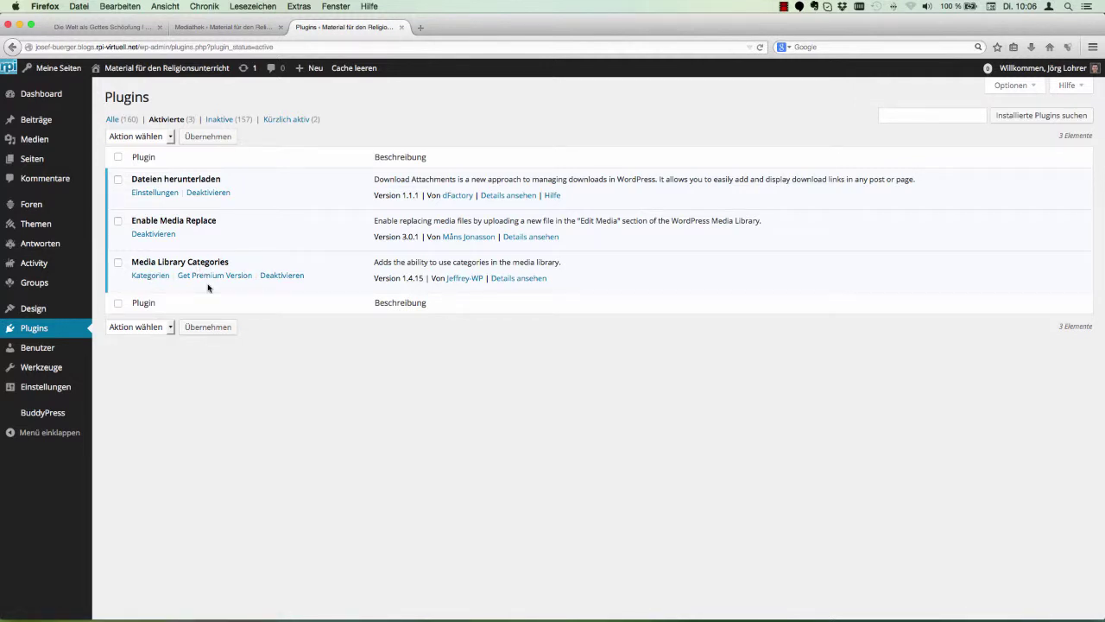
Open the media library overview and go on to its page for uploading new files
mouse_move(37, 144)
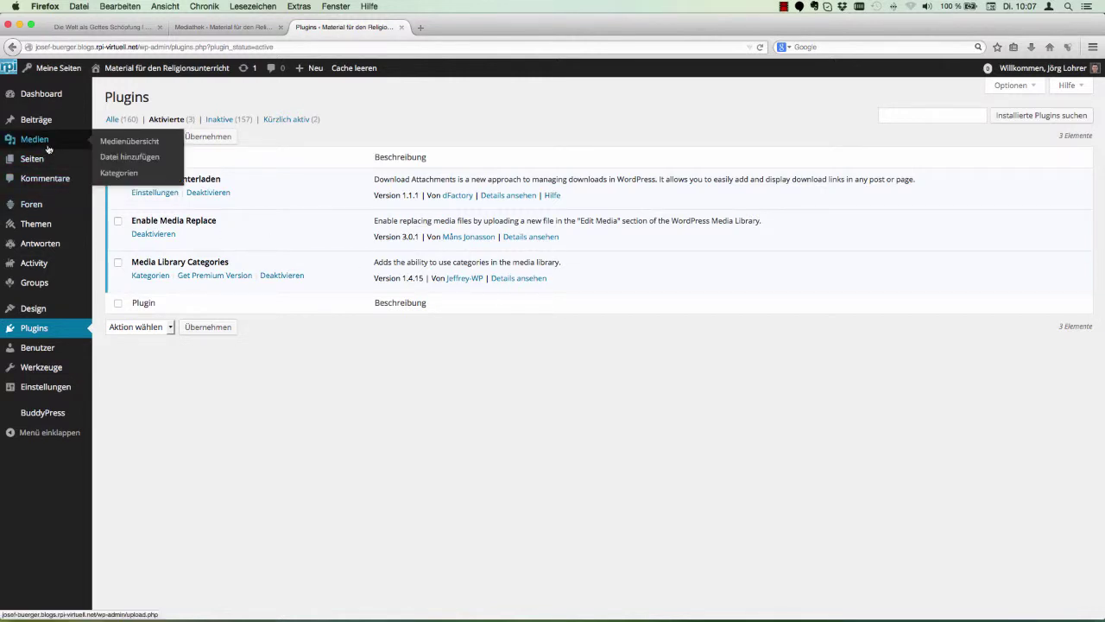
left_click(131, 143)
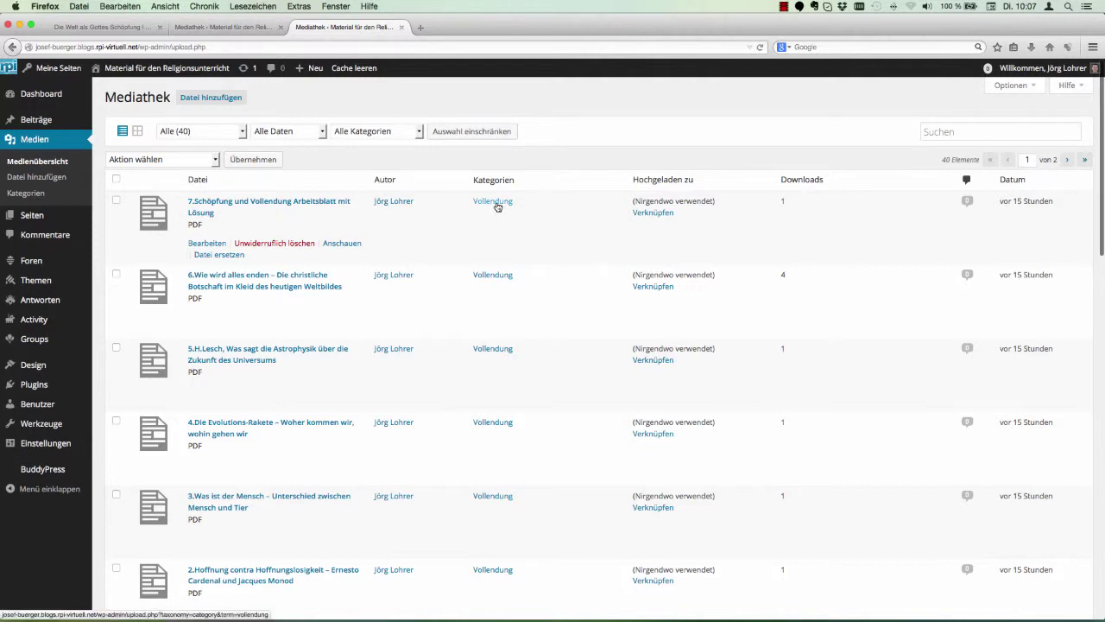
left_click(196, 99)
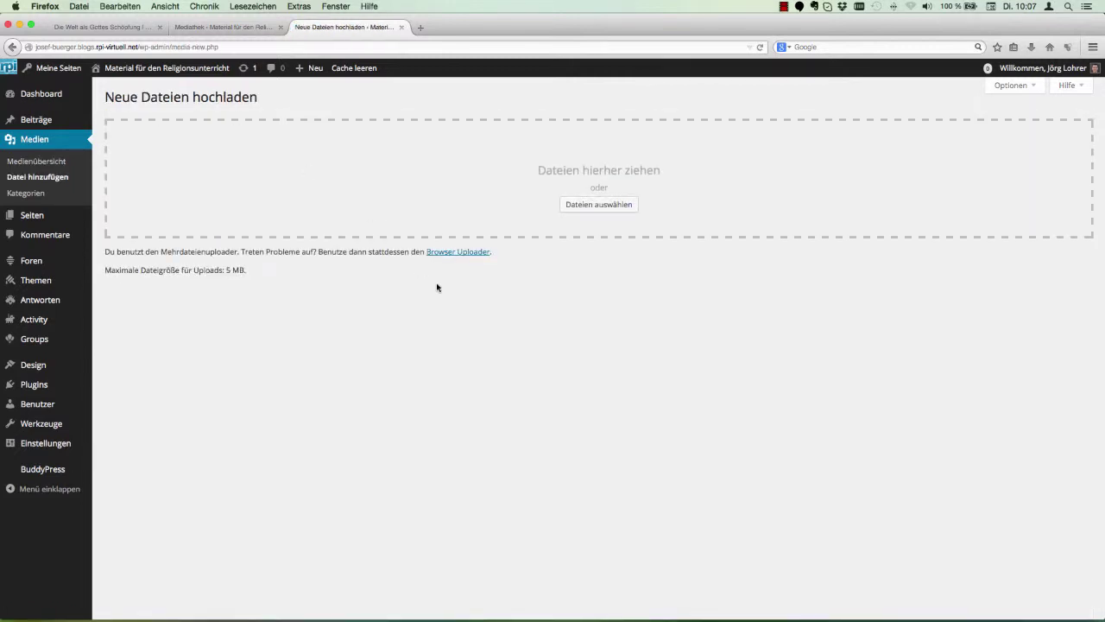
Switch to Finder and open the folder "3. Abraham - sich in Gott festmachen"
key("ctrl+Up")
left_click(267, 272)
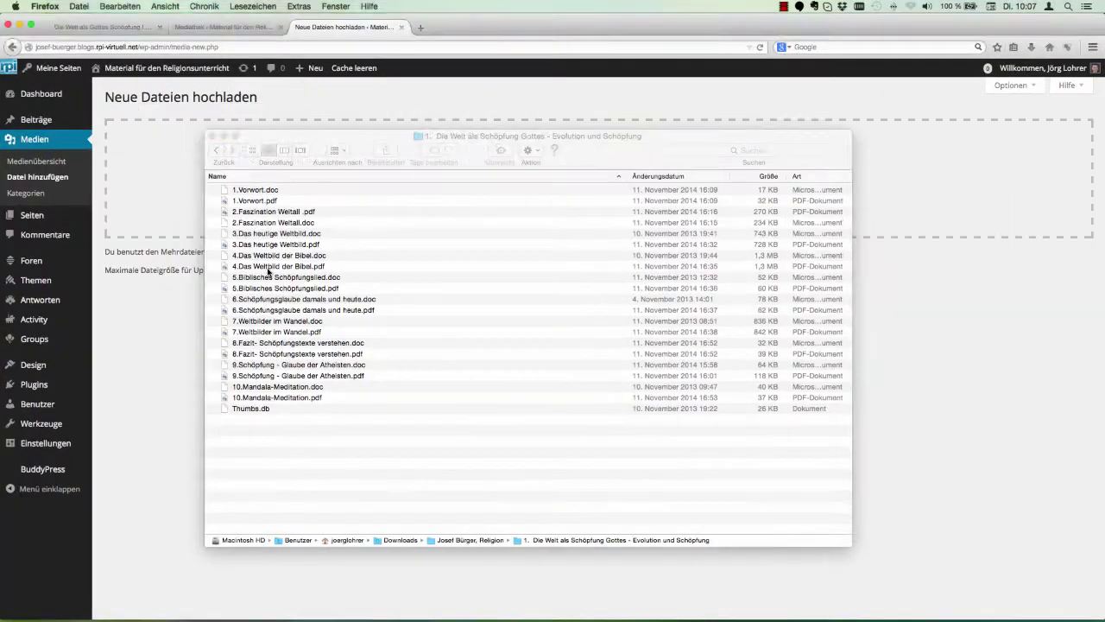
left_click(216, 152)
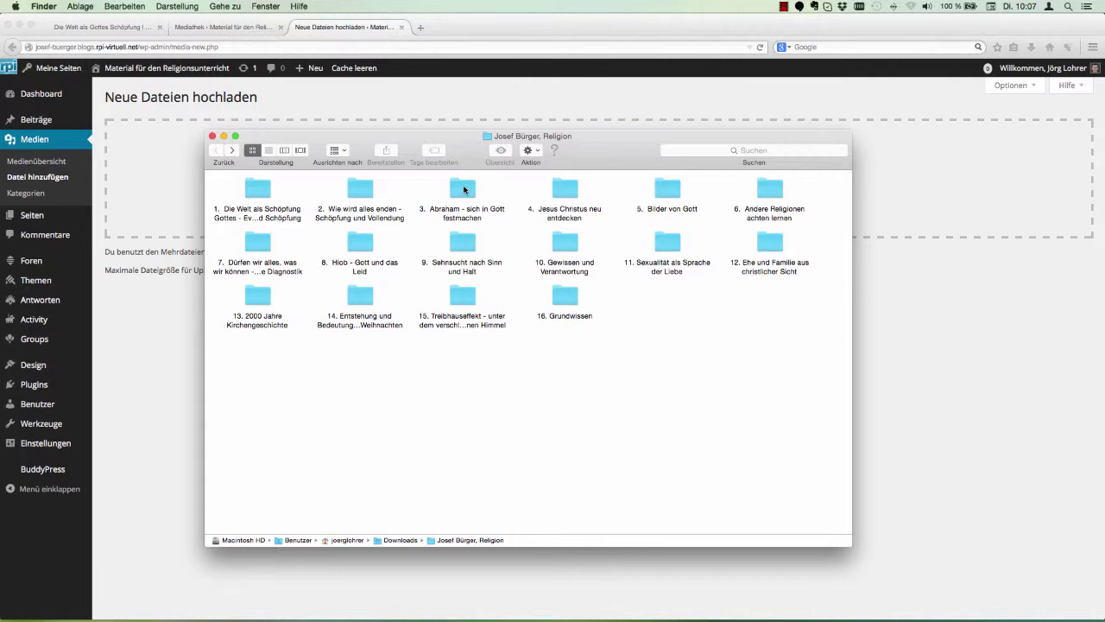
double_click(466, 190)
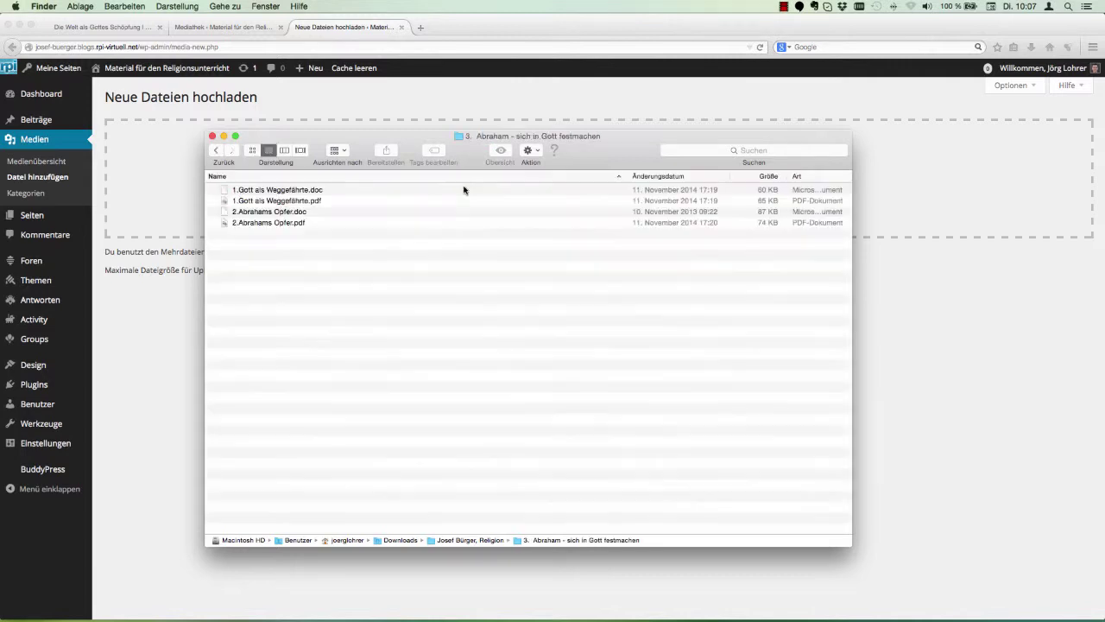
Upload the DOC and PDF versions of "1.Gott als Weggefährte" and "2.Abrahams Opfer" from the Finder folder to the site
left_click(287, 200)
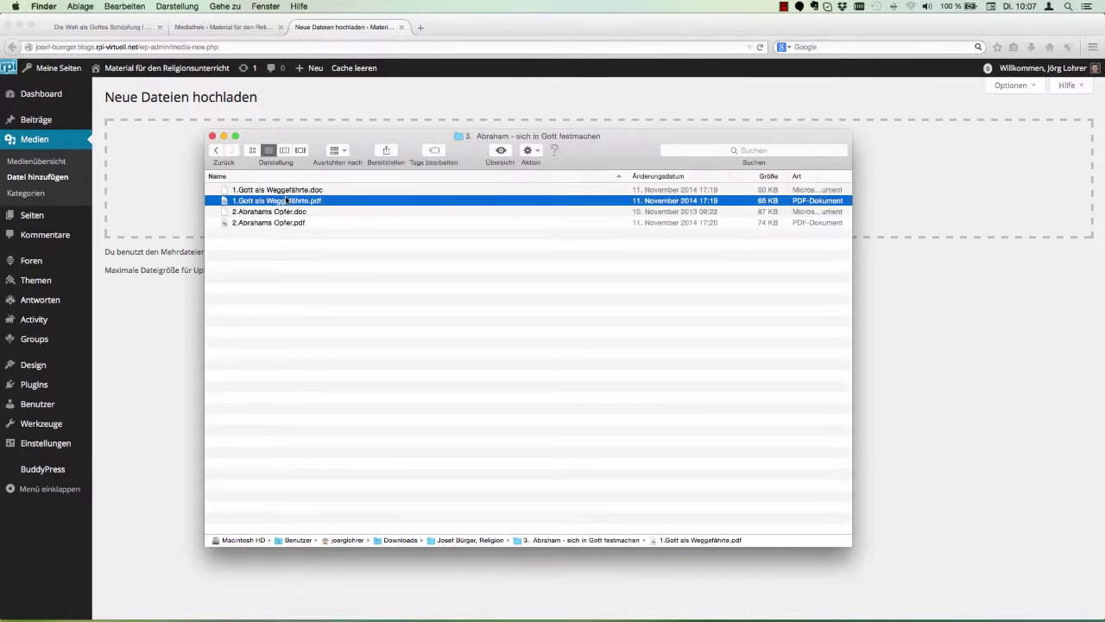
left_click(276, 190)
left_click(276, 223, "shift")
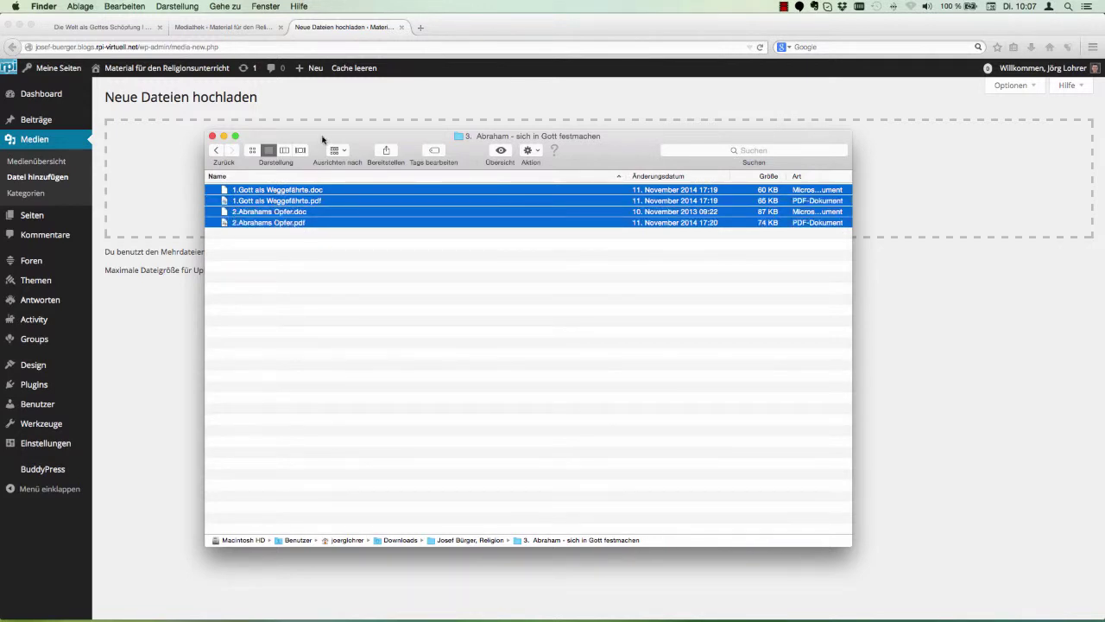
left_click_drag(325, 138, 671, 143)
left_click_drag(609, 222, 301, 153)
left_click(346, 411)
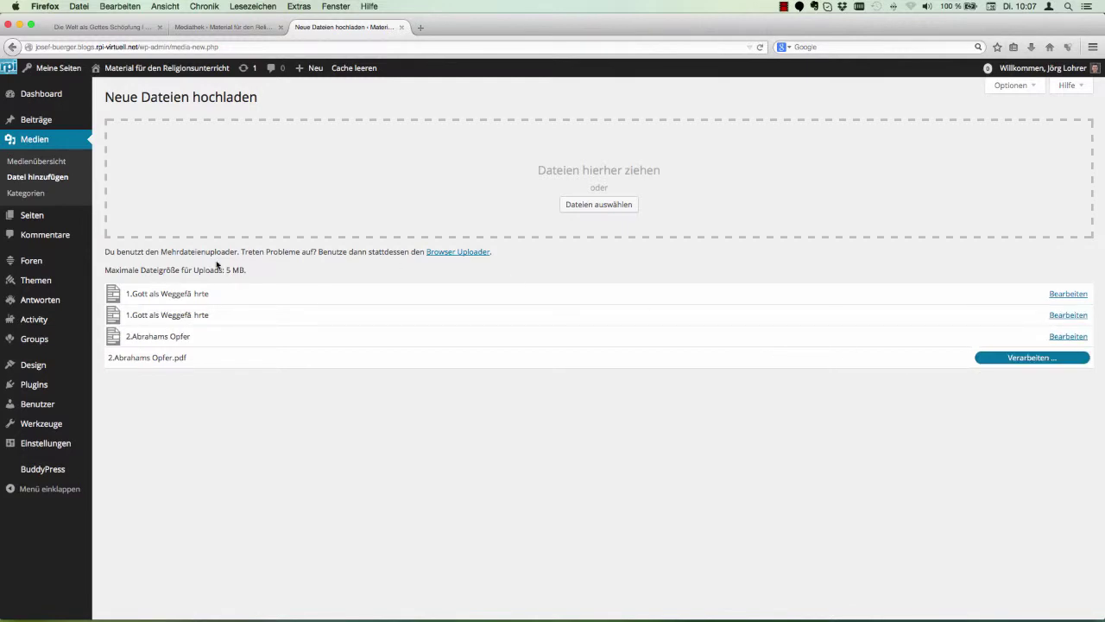
Select the four newly uploaded files in the media overview and look through the bulk category actions
left_click(30, 163)
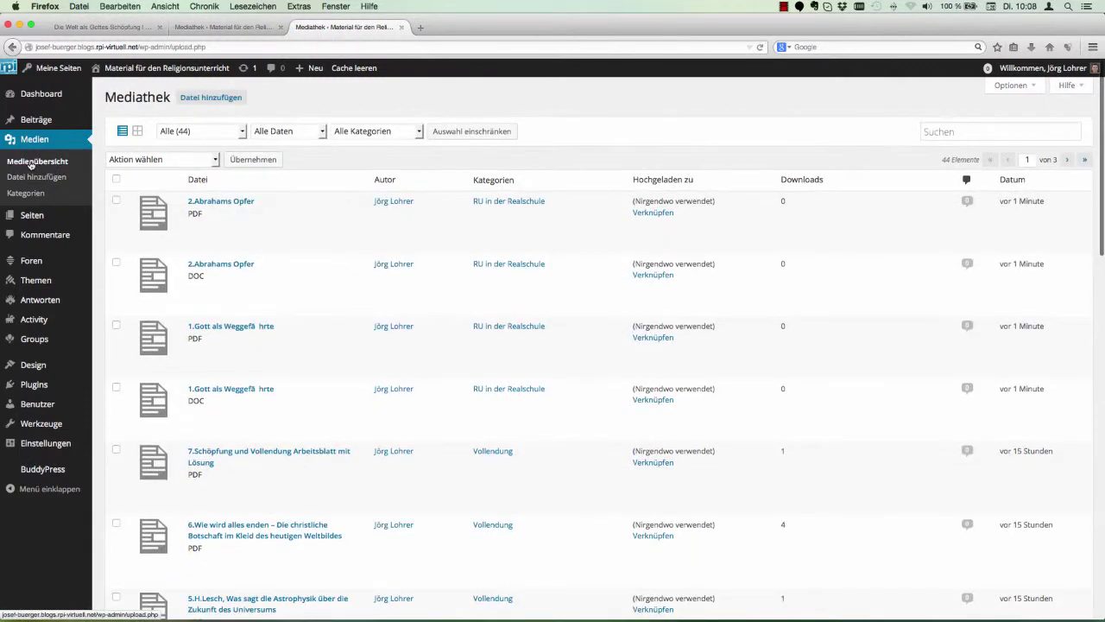
left_click(116, 200)
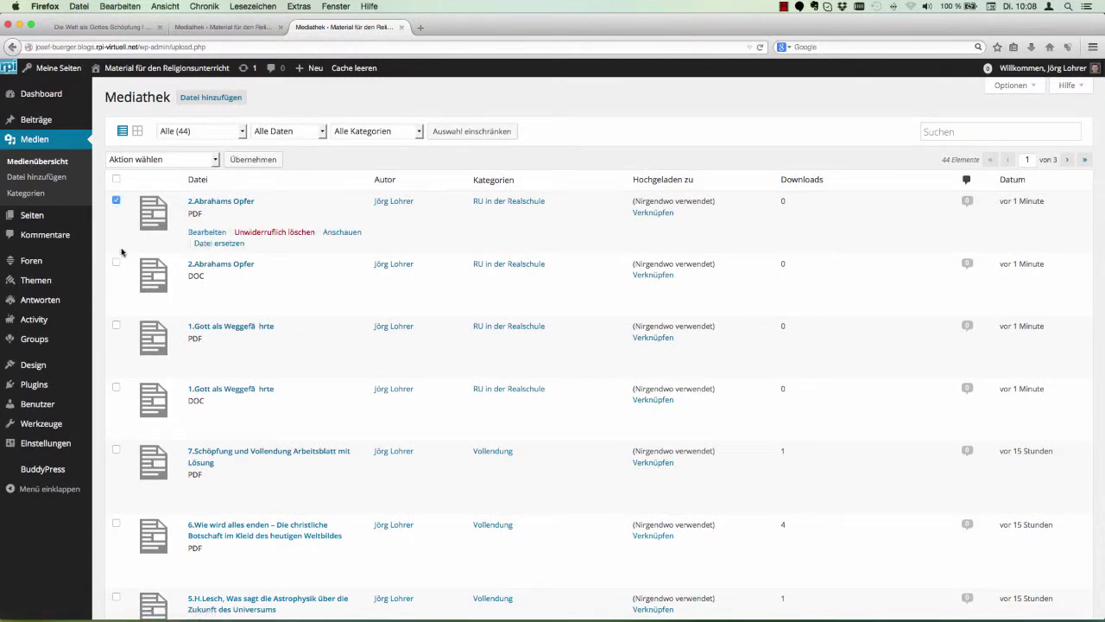
left_click(117, 262)
left_click(117, 325)
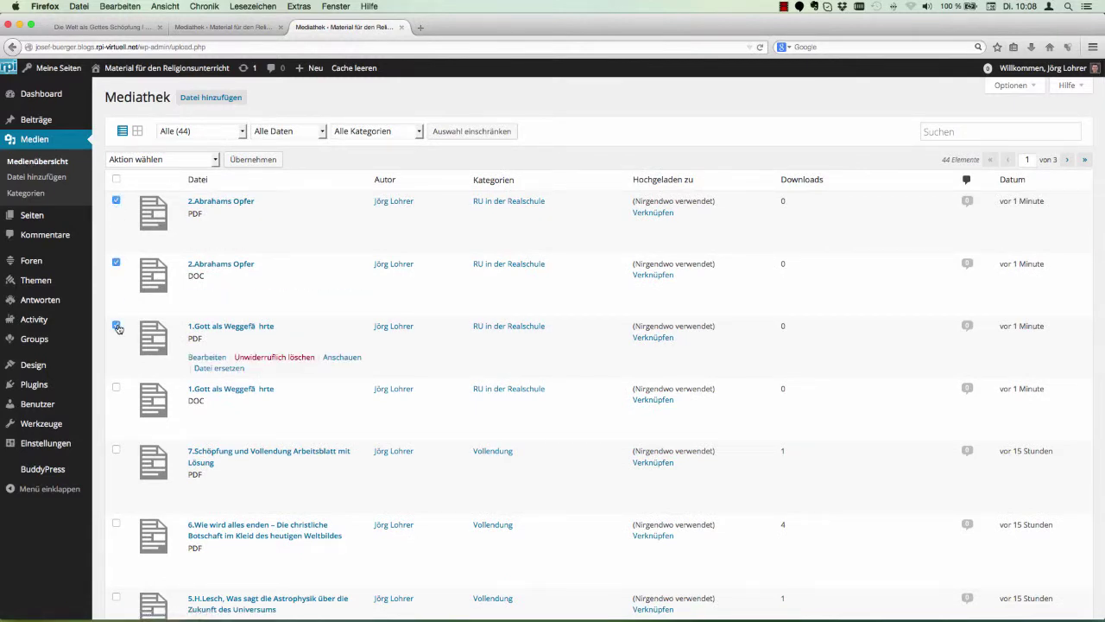
left_click(117, 388)
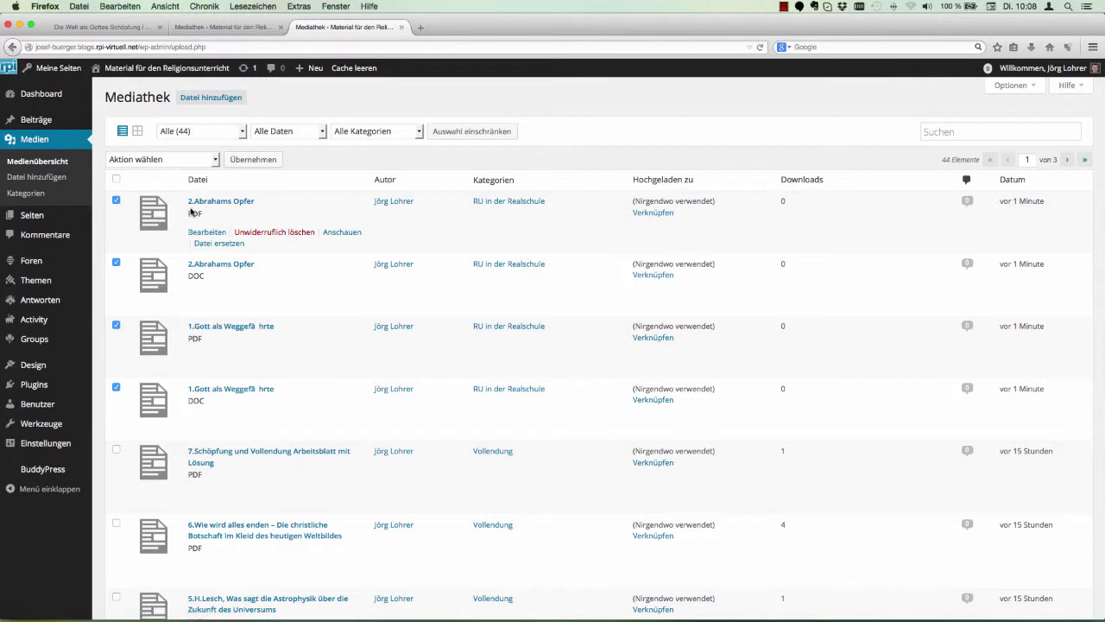
left_click(156, 160)
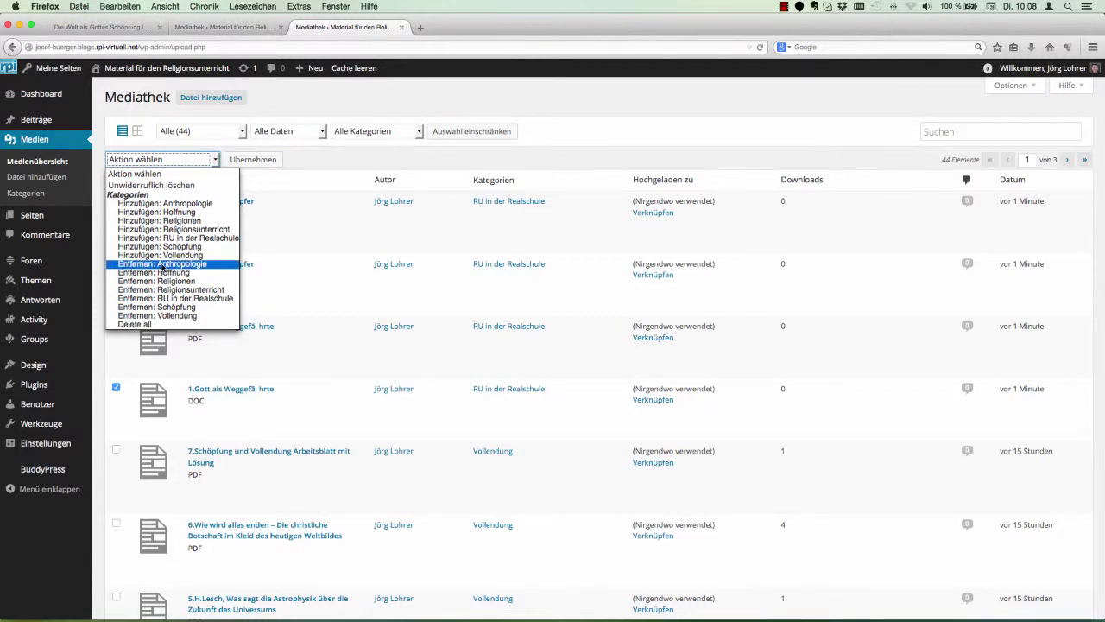
left_click(108, 91)
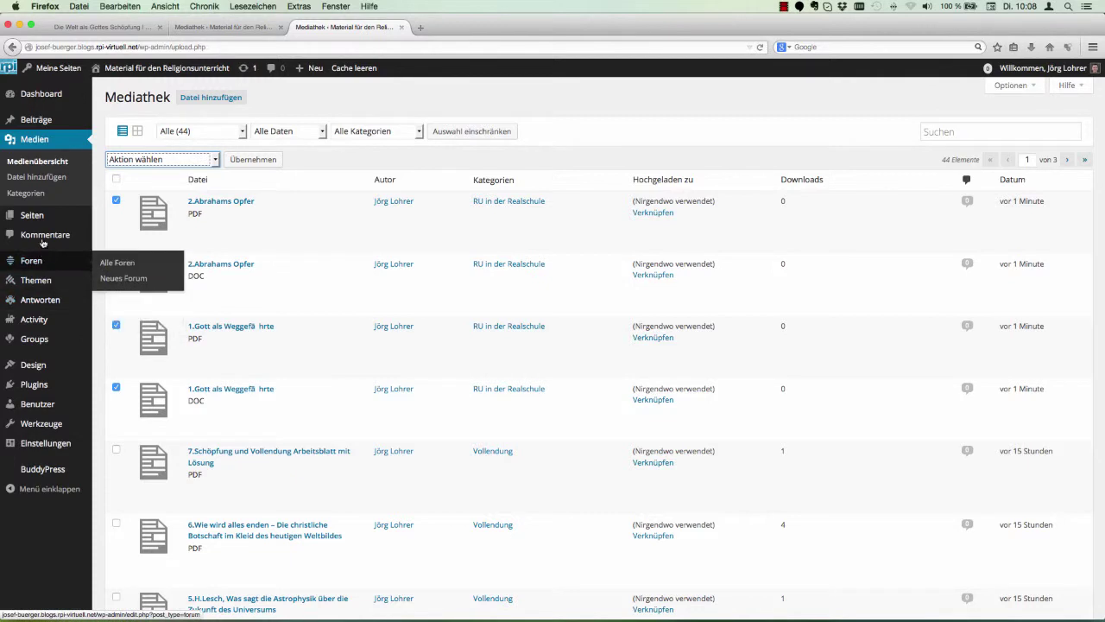
Open the media categories in a separate tab and create the category "Abraham" with the slug "abraham"
left_click(27, 196, "super")
left_click(443, 28)
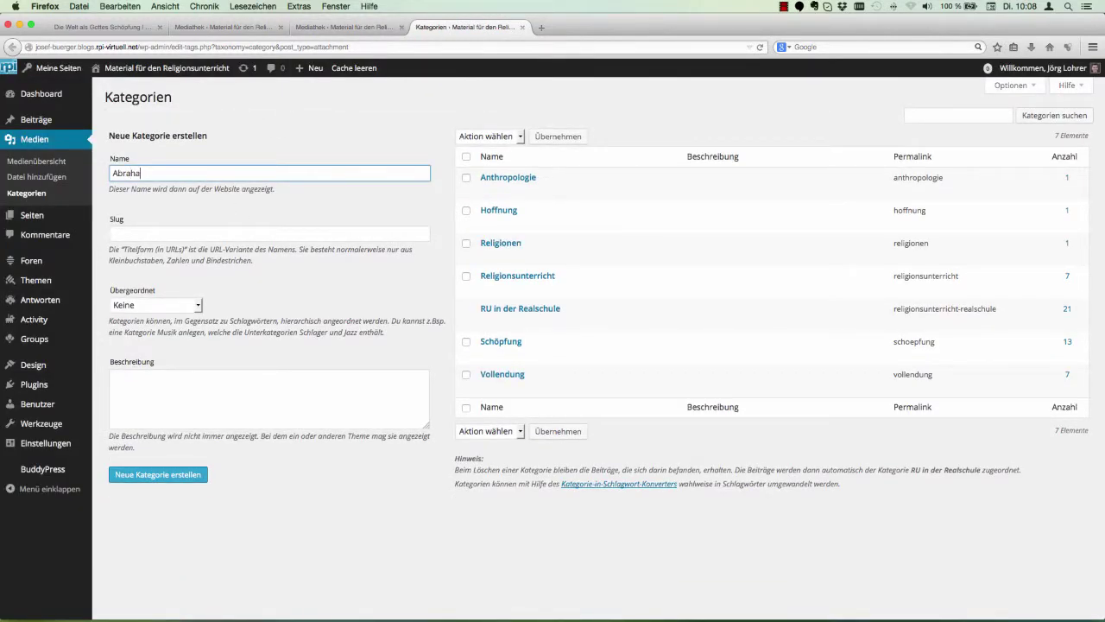
type("m")
key("Tab")
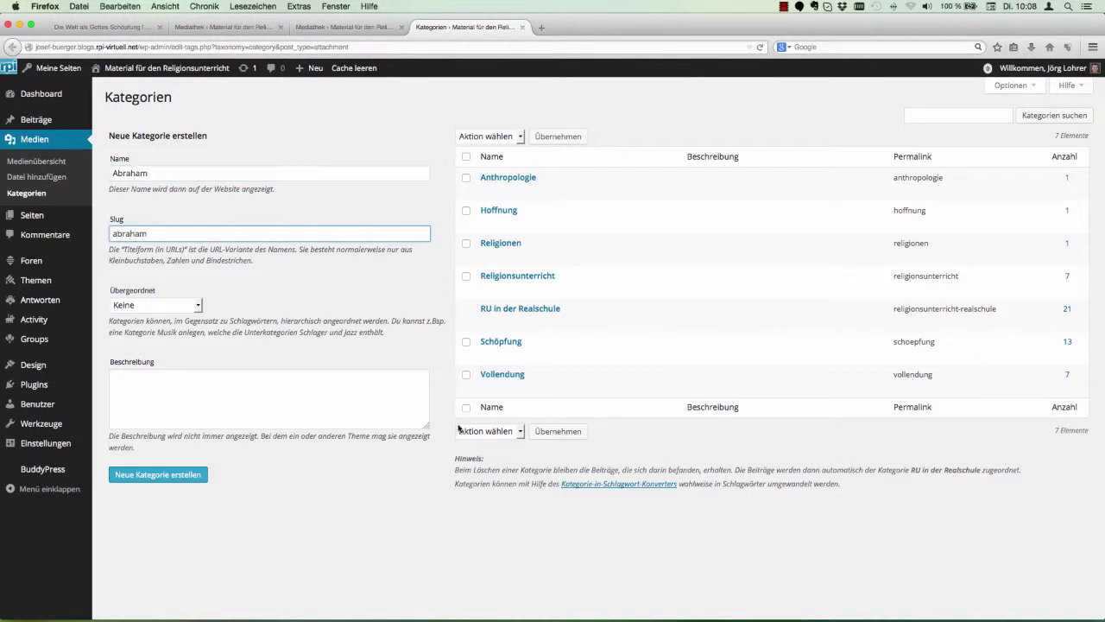
left_click(160, 474)
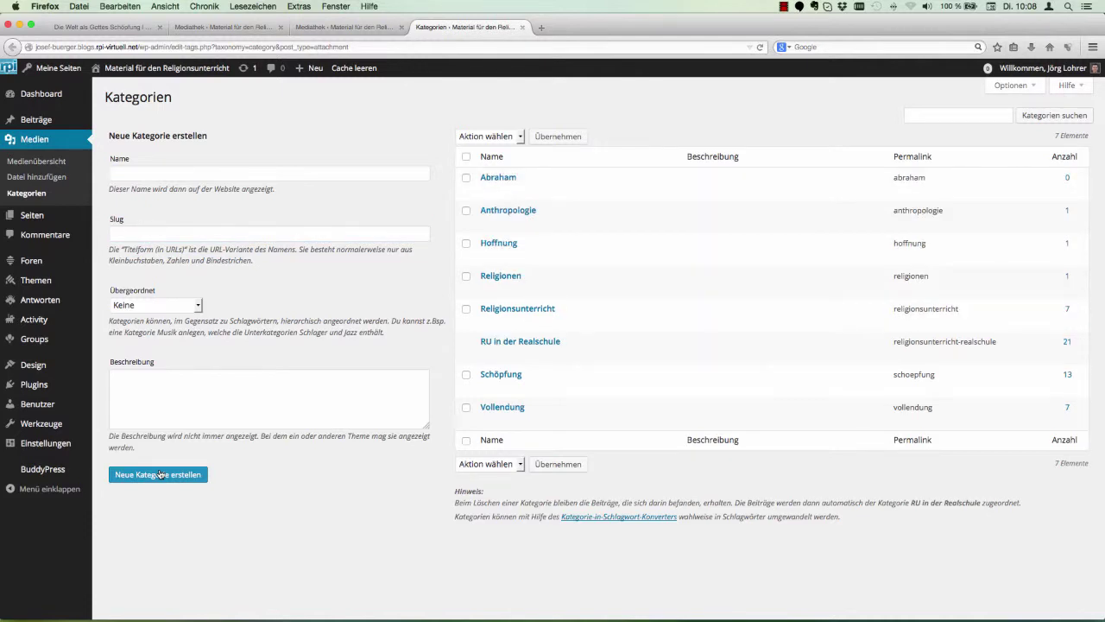
Return to the media overview and check the bulk actions for the new Abraham category
left_click(328, 28)
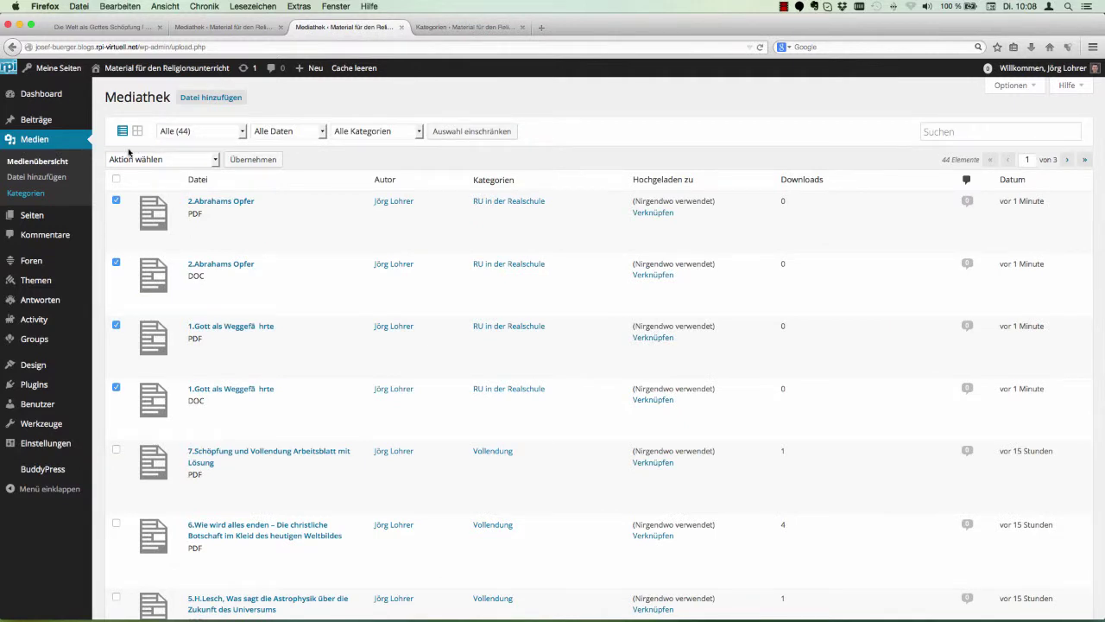
left_click(129, 164)
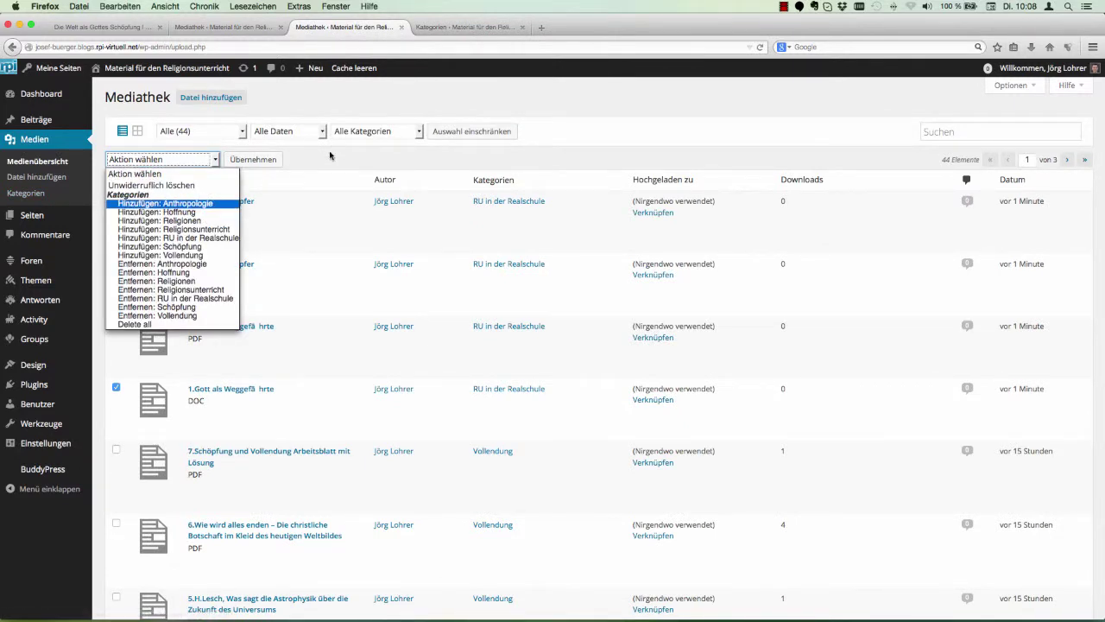
key("Return")
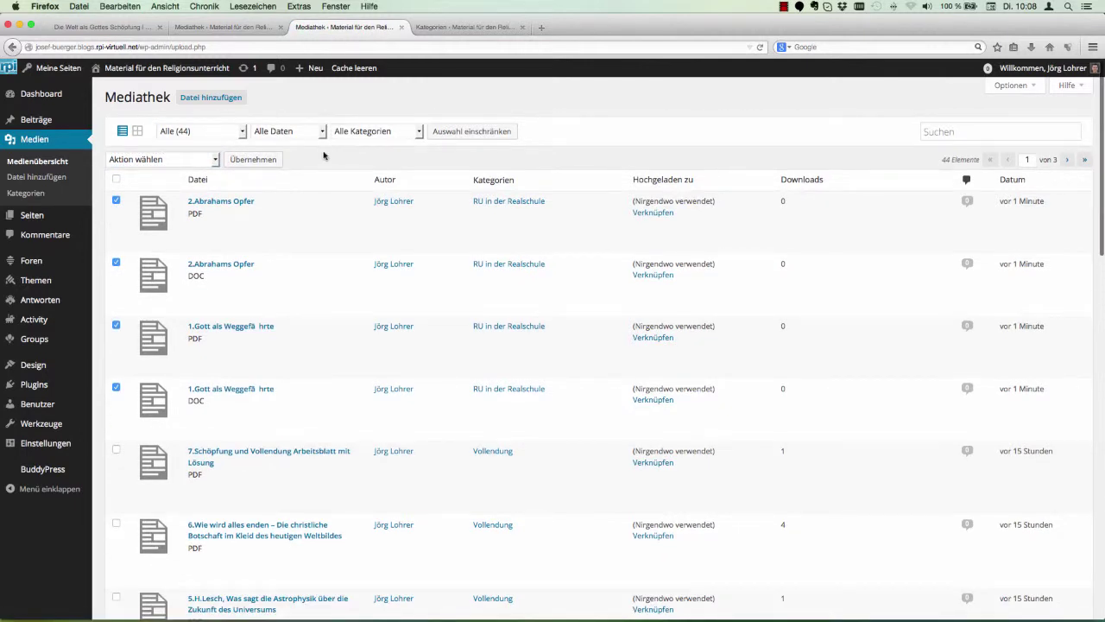
Assign the category "Abraham" to the four selected worksheet files in one bulk action
left_click(164, 159)
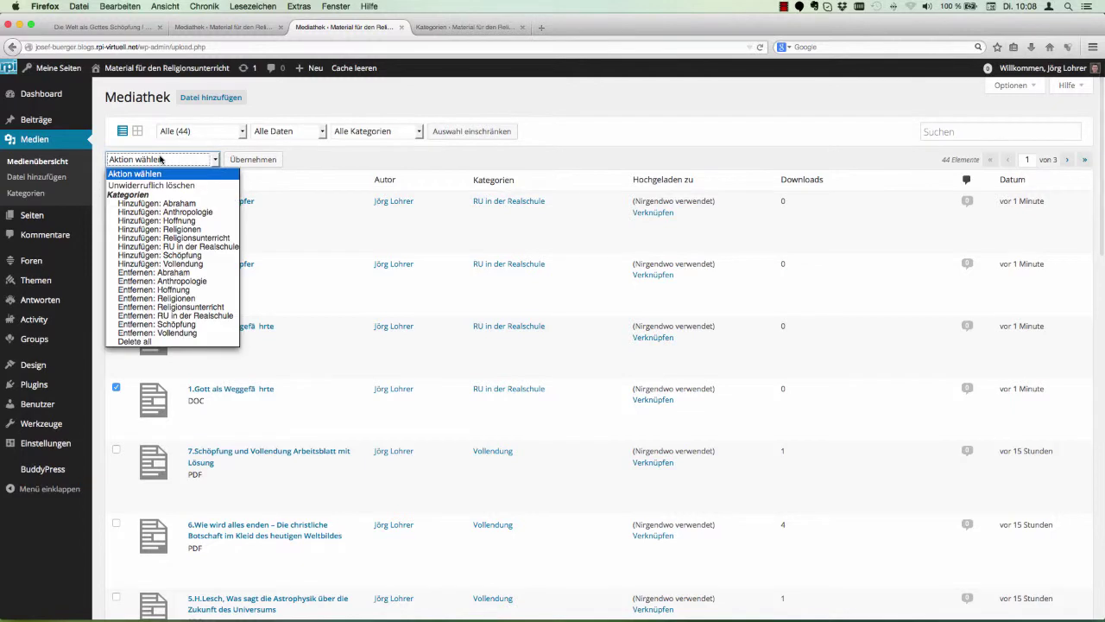
left_click(177, 203)
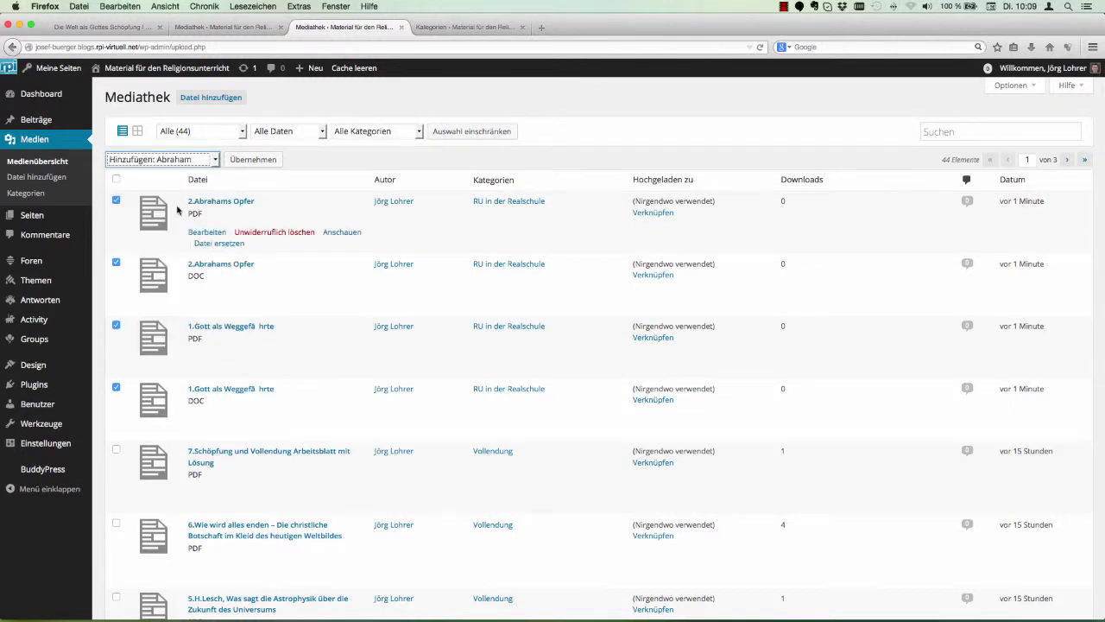
left_click(250, 162)
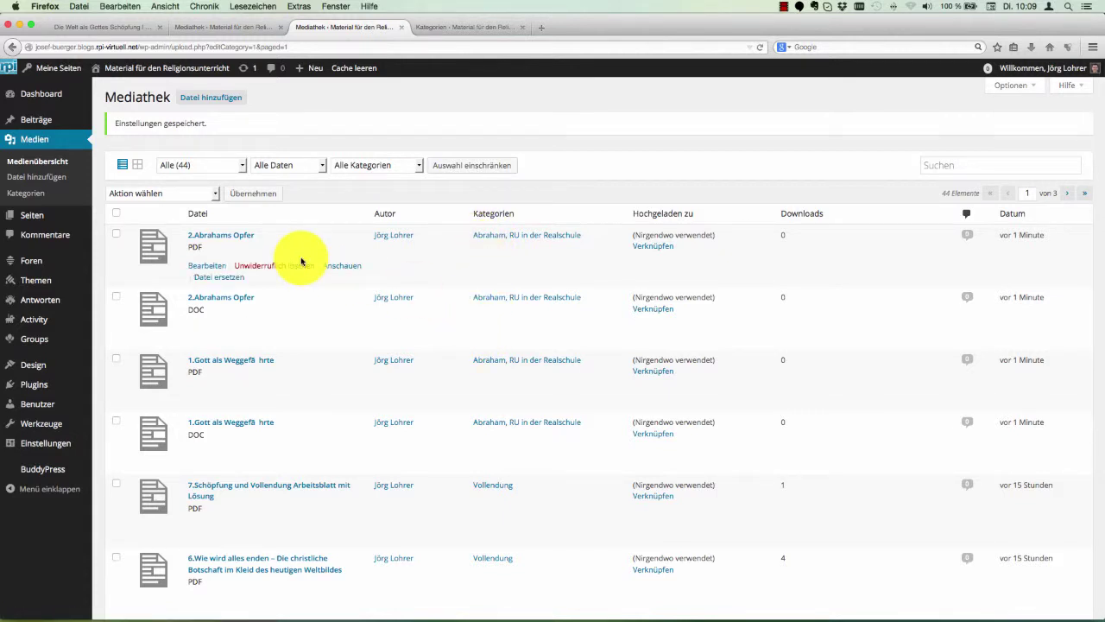
Go through the site's home page to the post "Abraham – sich in Gott festmachen" and open it for editing
left_click(115, 30)
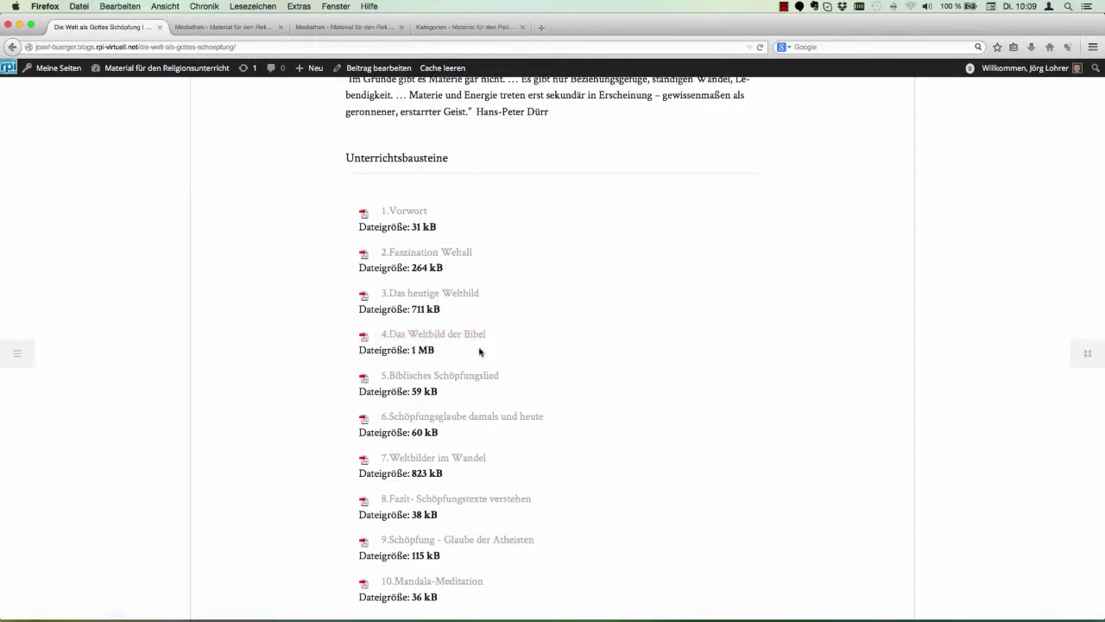
scroll(501, 294, "up", 5)
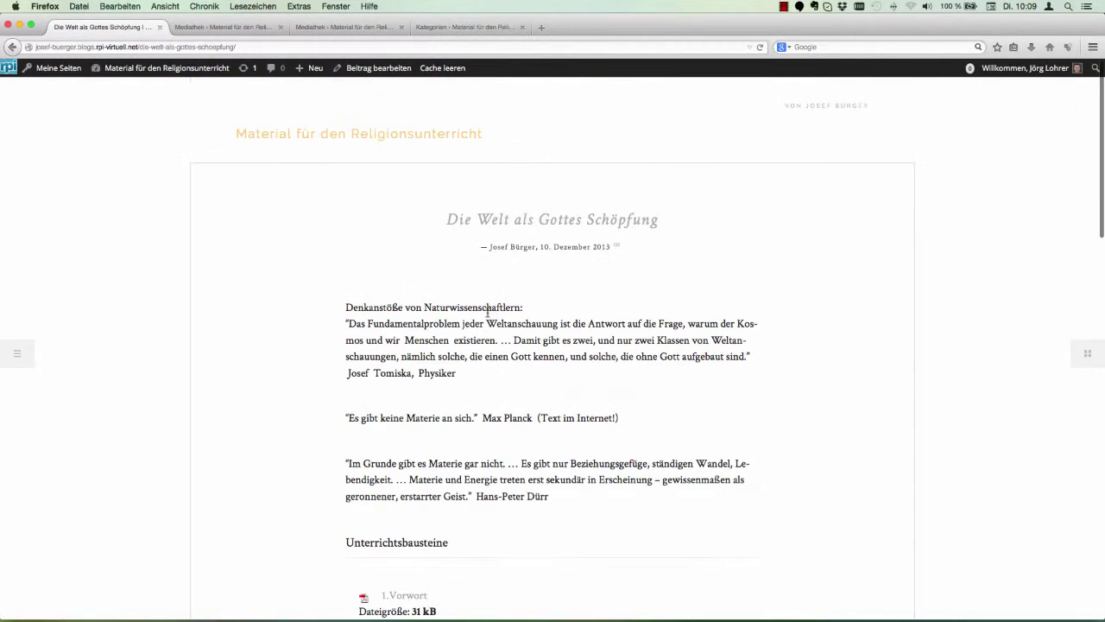
left_click(298, 141)
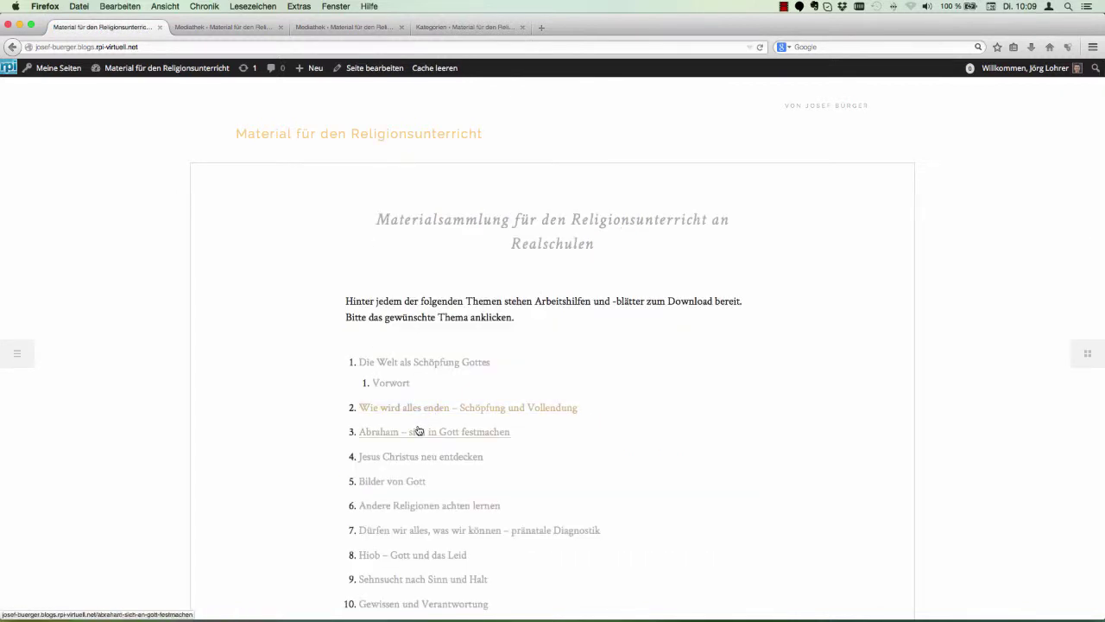
left_click(419, 431)
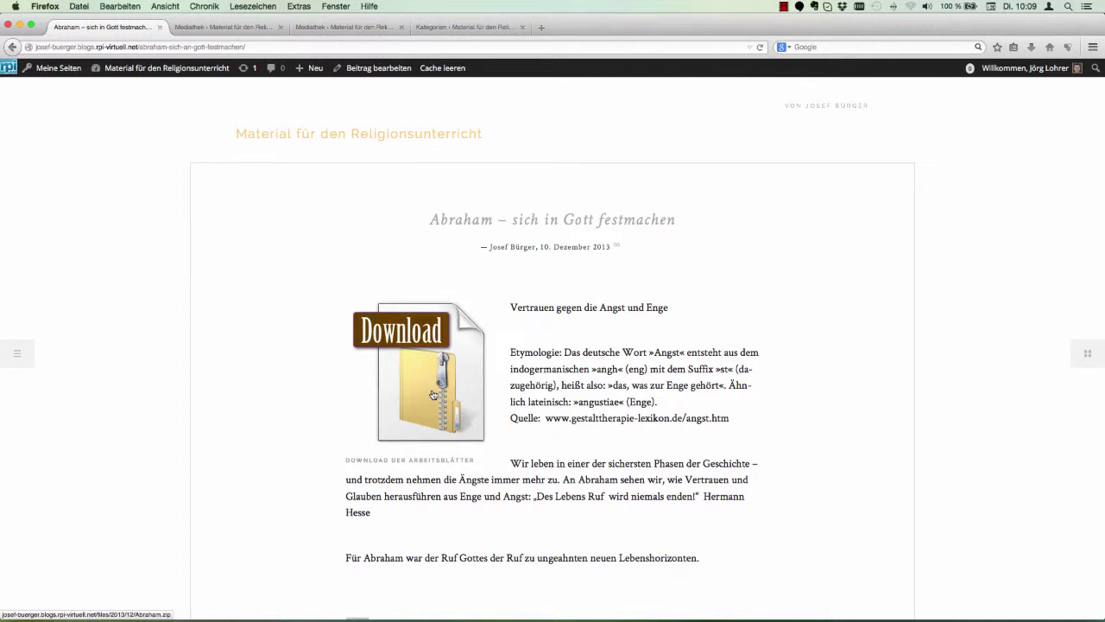
scroll(434, 395, "down", 5)
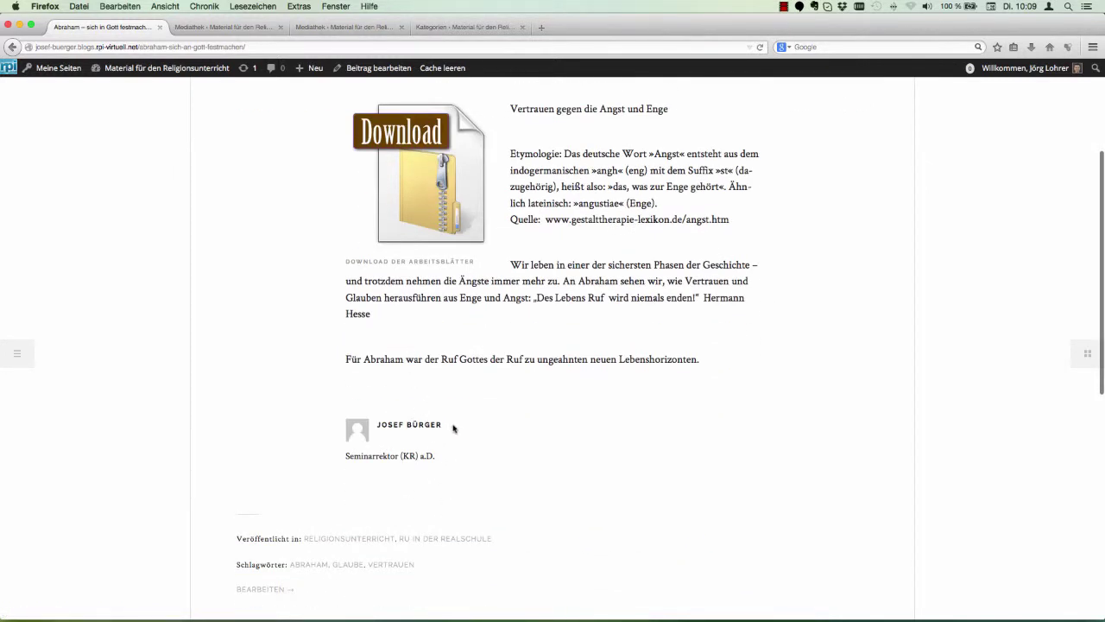
scroll(388, 314, "up", 3)
left_click(358, 69)
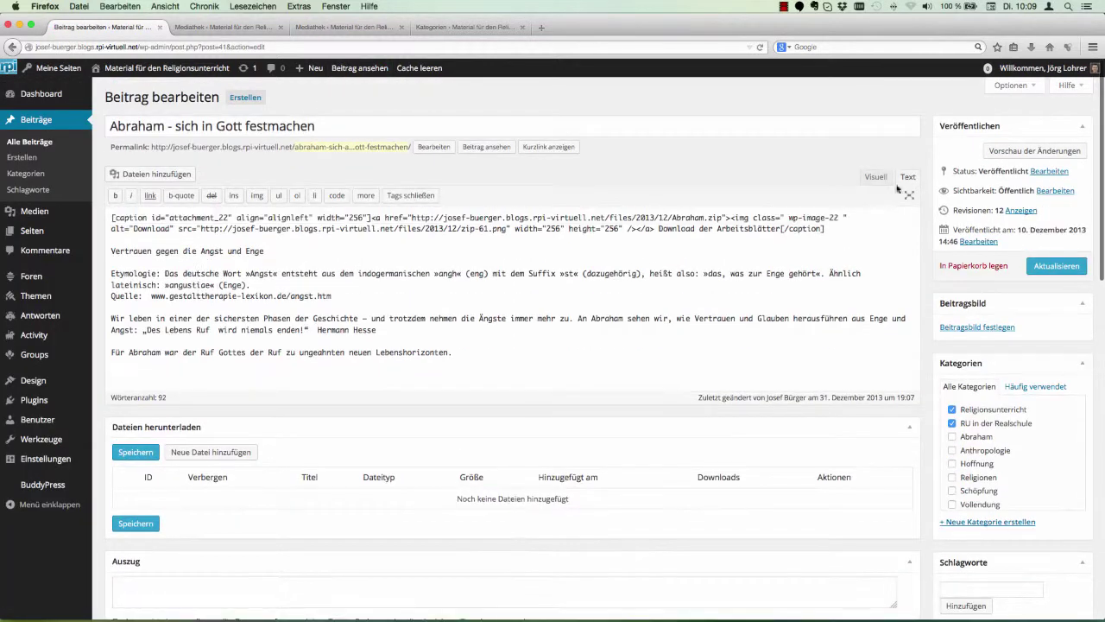
Switch the post to the visual view and remove the ZIP download image with its caption
left_click(872, 176)
left_click(173, 305)
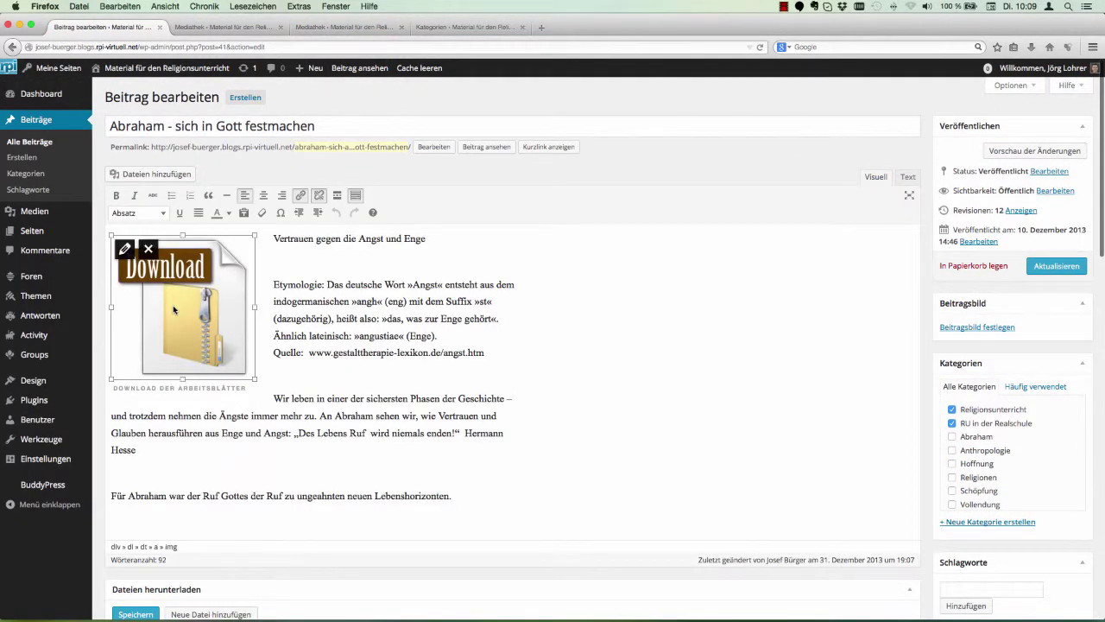
left_click(148, 250)
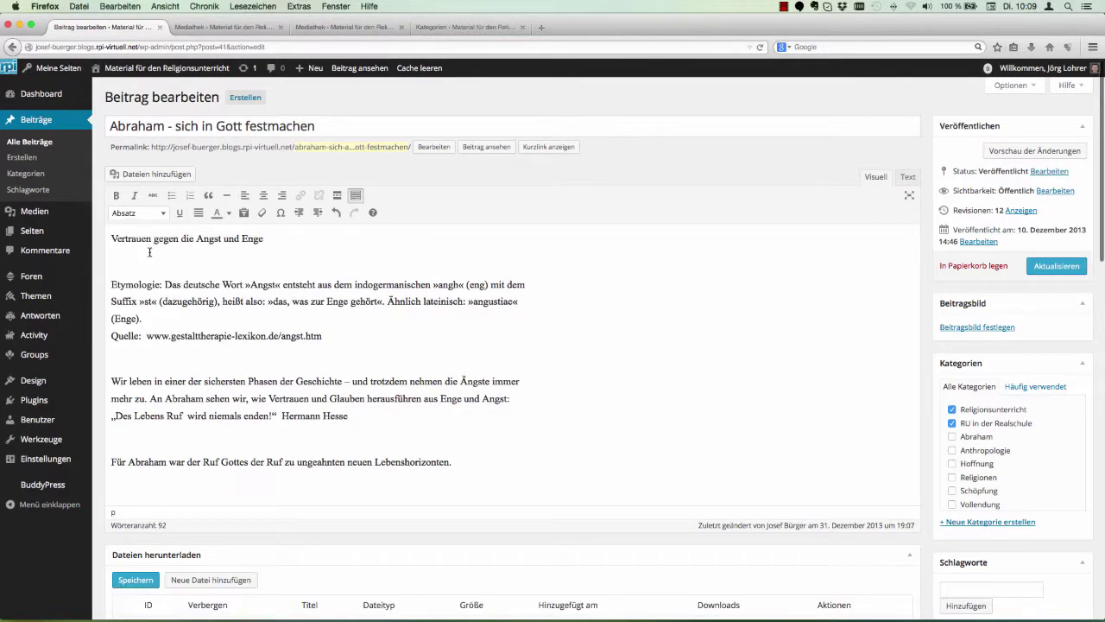
Add the PDF and DOC files of "2.Abrahams Opfer" and "1.Gott als Weggefährte" from the media library to the post's downloads
scroll(281, 362, "down", 5)
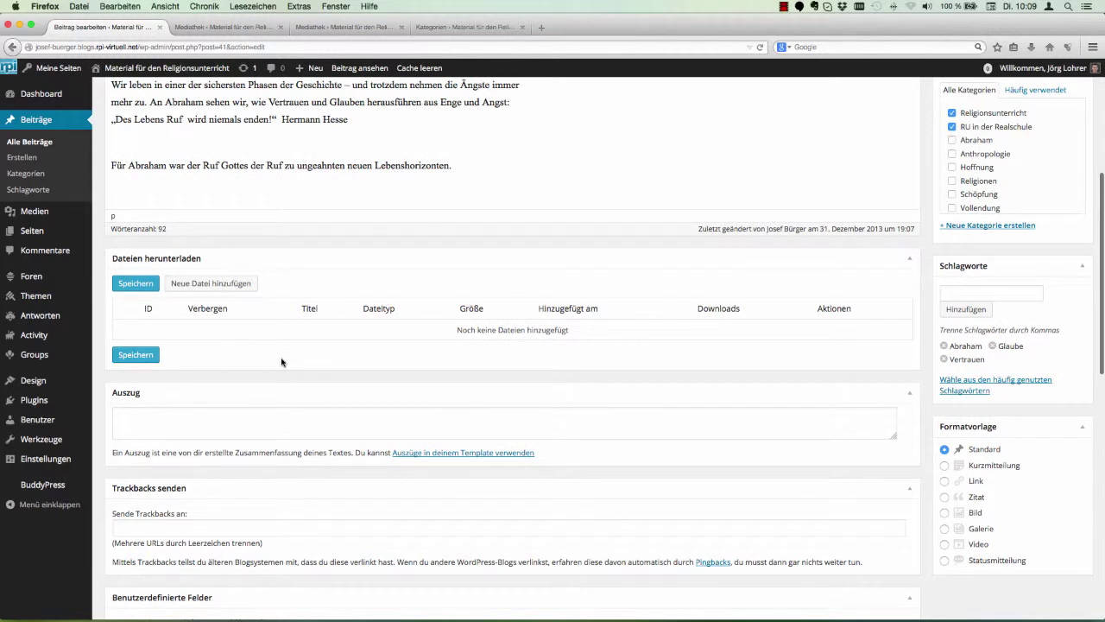
left_click(199, 287)
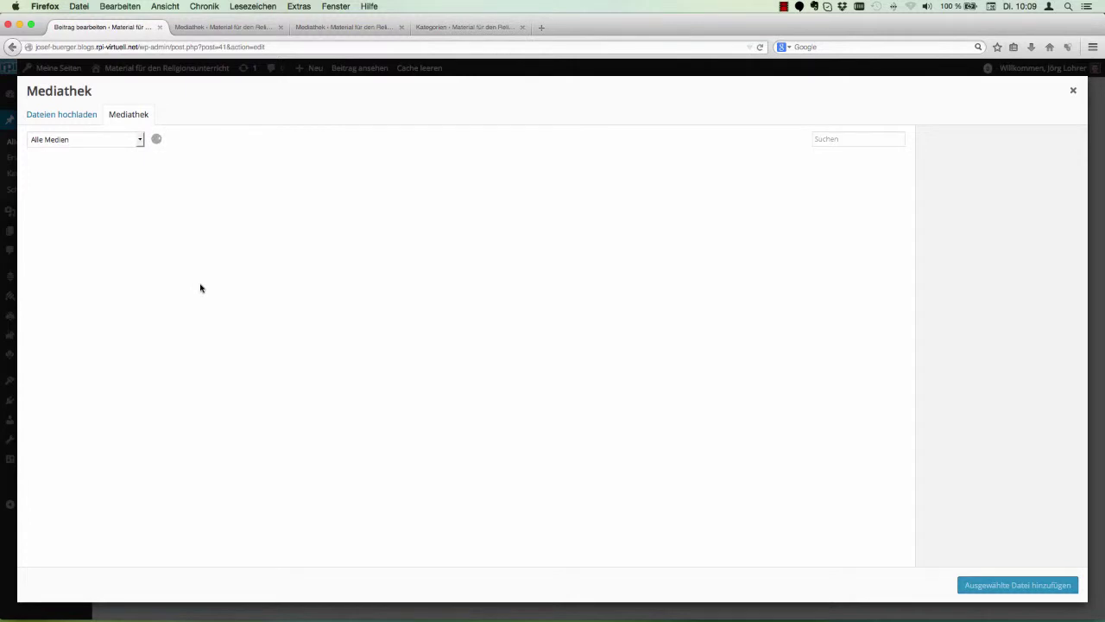
left_click(139, 140)
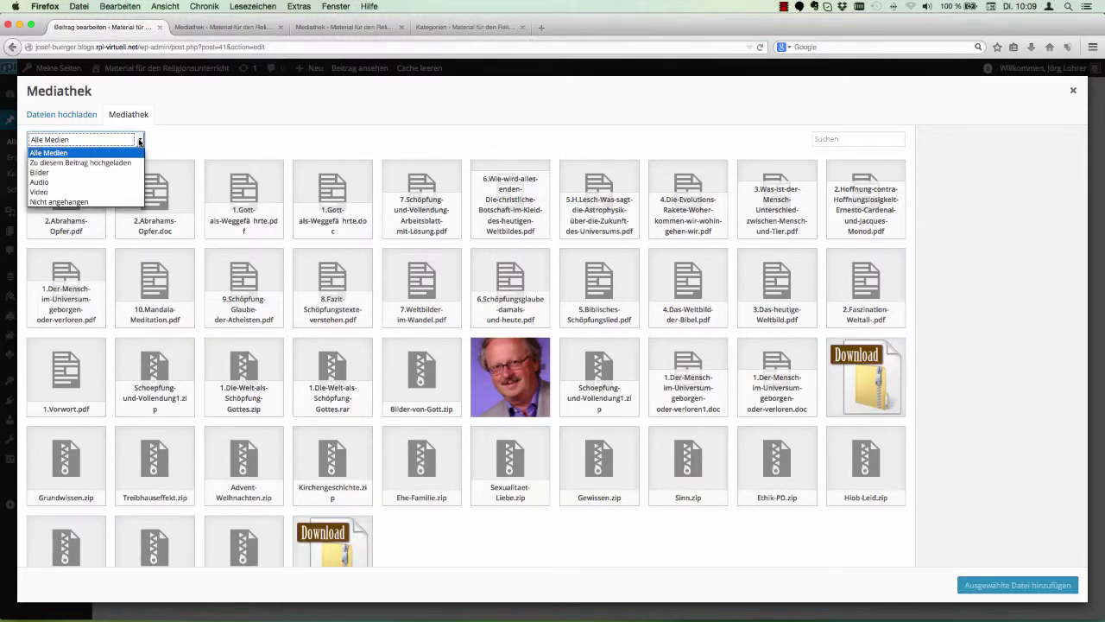
left_click(139, 141)
left_click(84, 198)
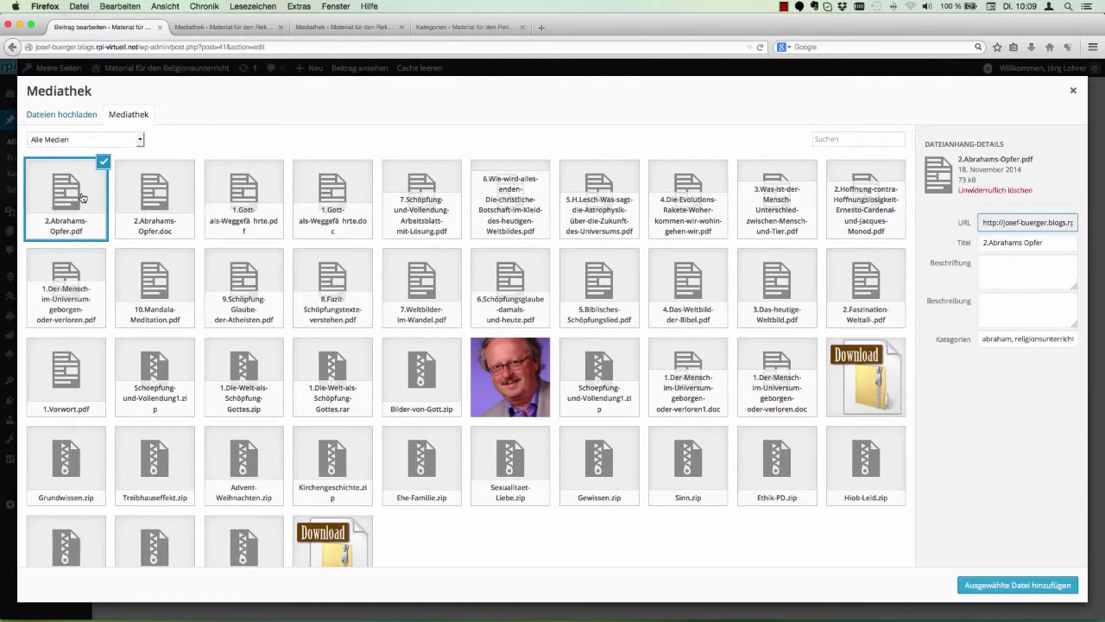
left_click(339, 204, "shift")
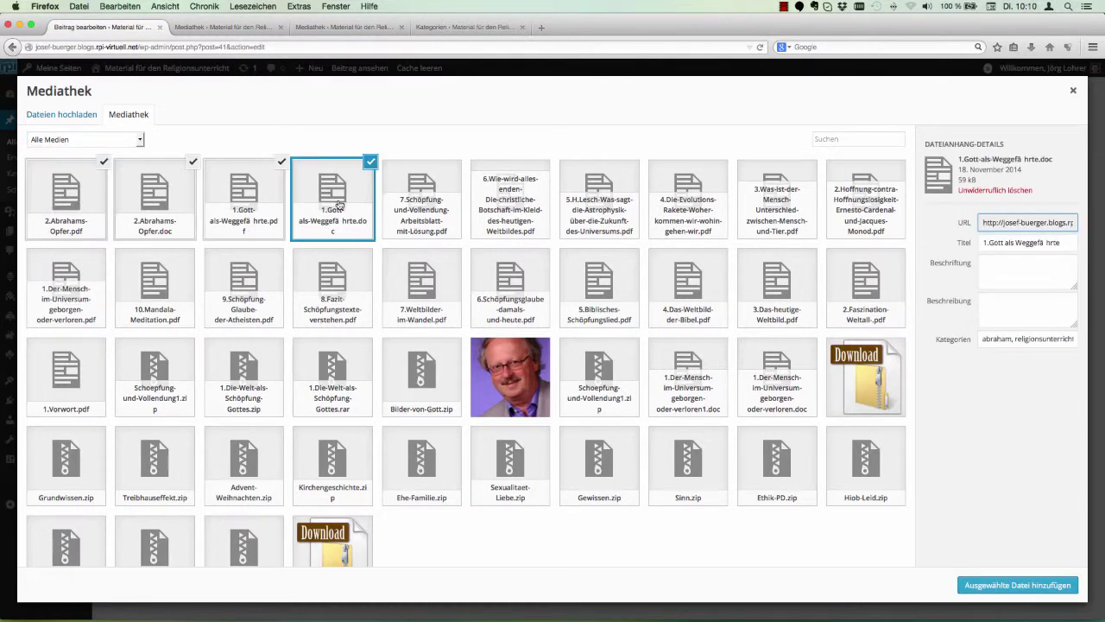
double_click(993, 337)
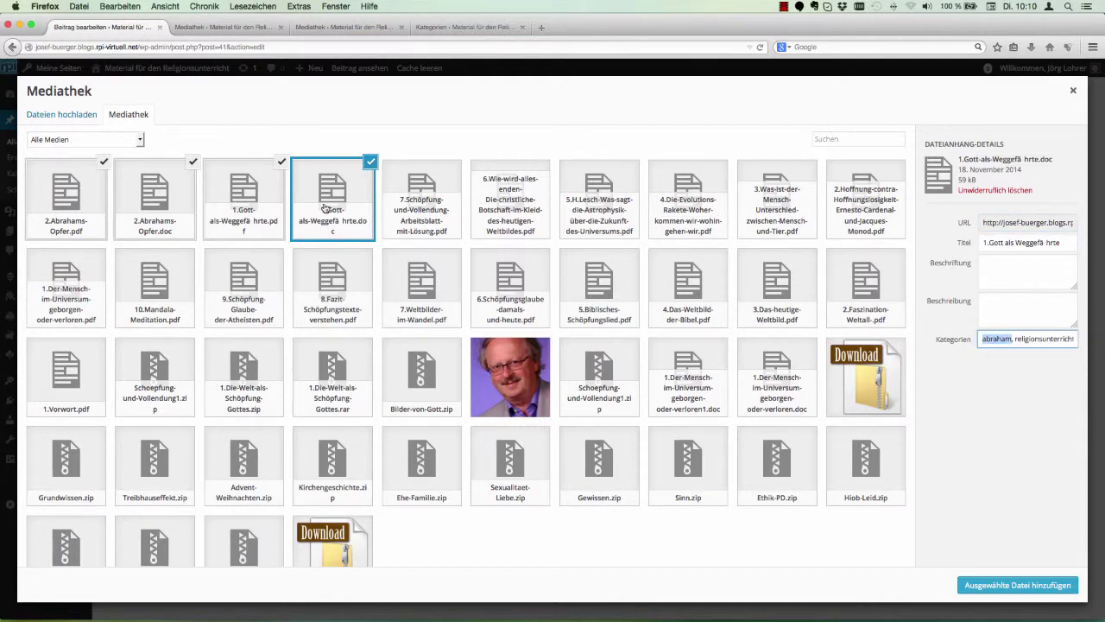
left_click(971, 586)
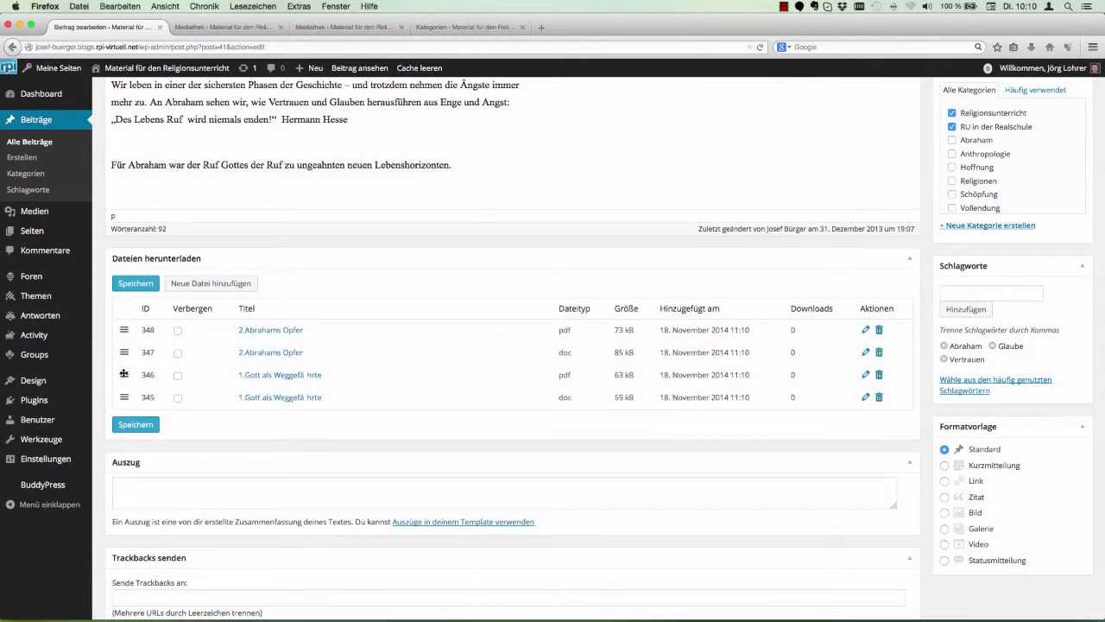
Reorder the post's downloads so both "1.Gott als Weggefährte" files come first, PDF before DOC, and save the list
left_click_drag(123, 374, 122, 319)
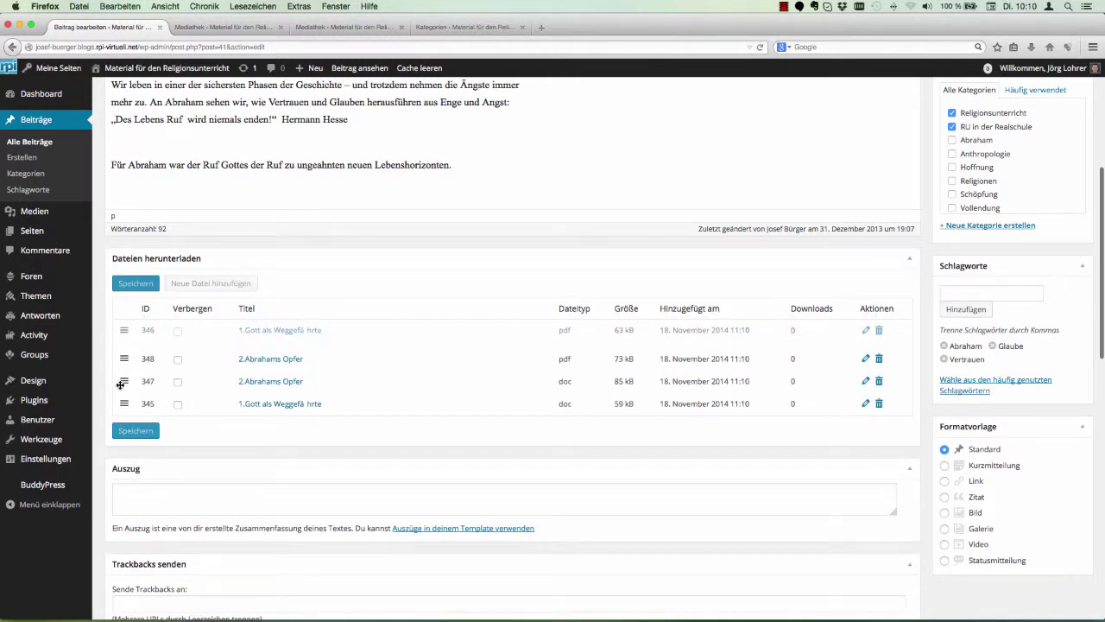
left_click_drag(119, 403, 122, 355)
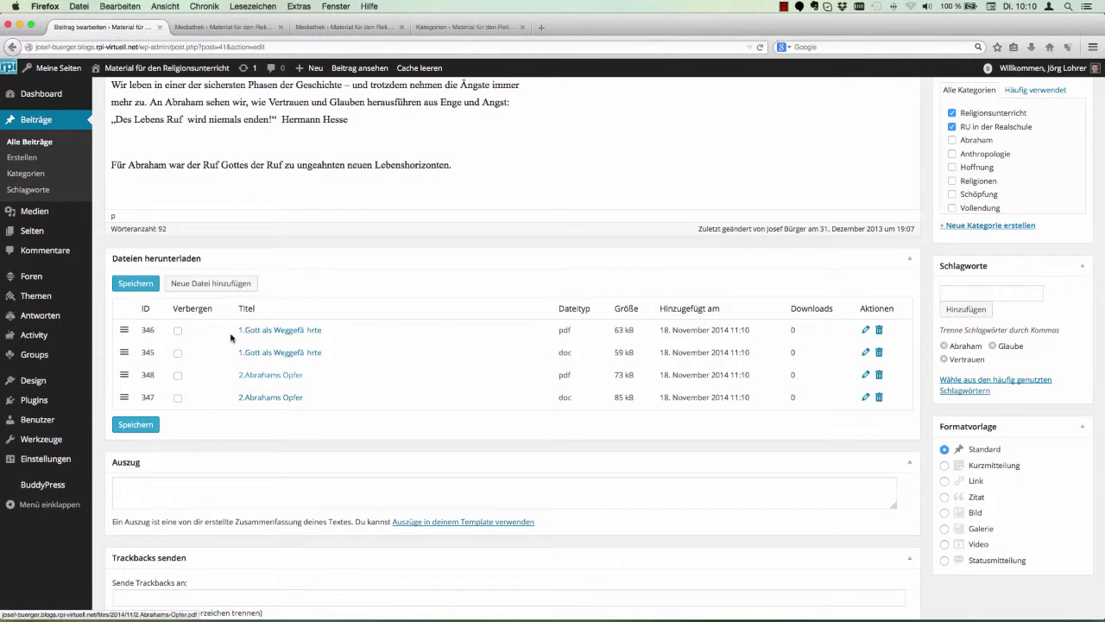
left_click(127, 285)
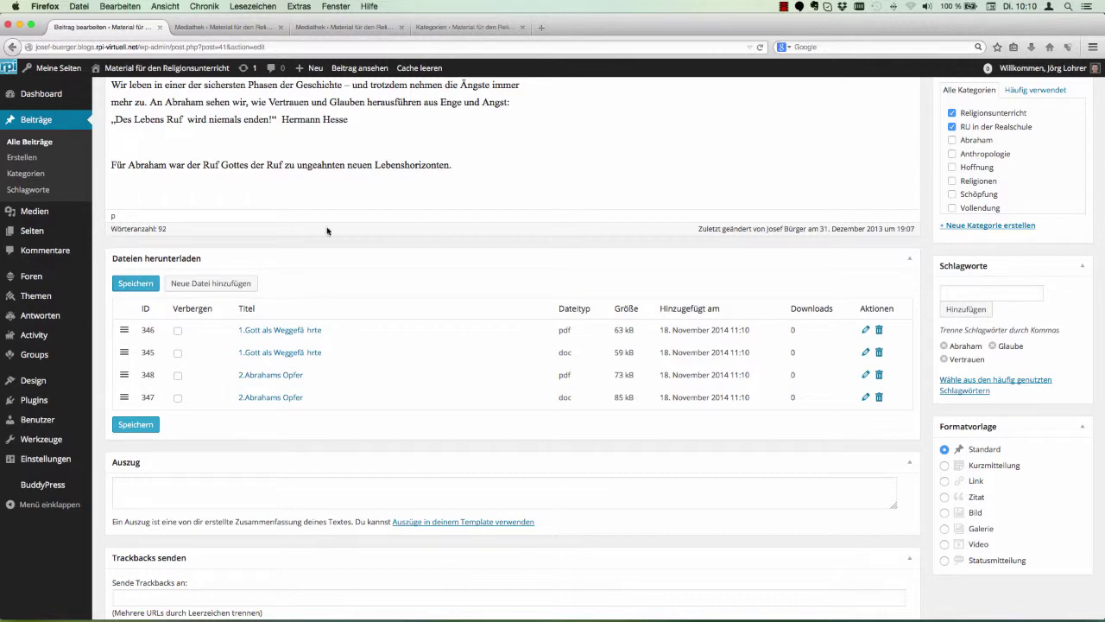
View the published Abraham post in a separate tab to check its current content
scroll(230, 111, "up", 5)
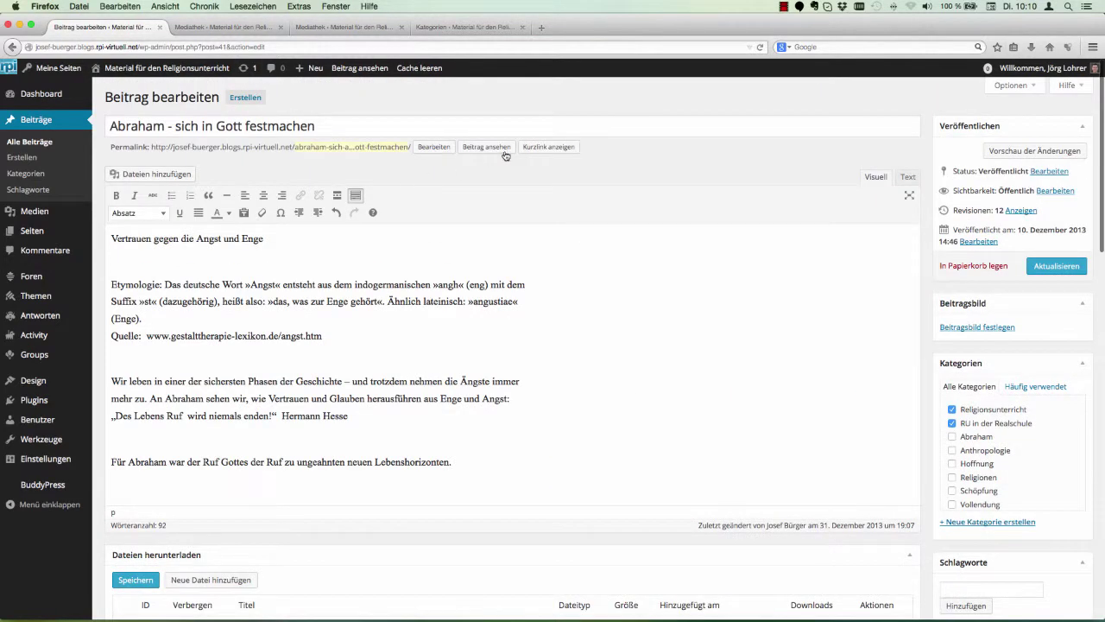
left_click(498, 148)
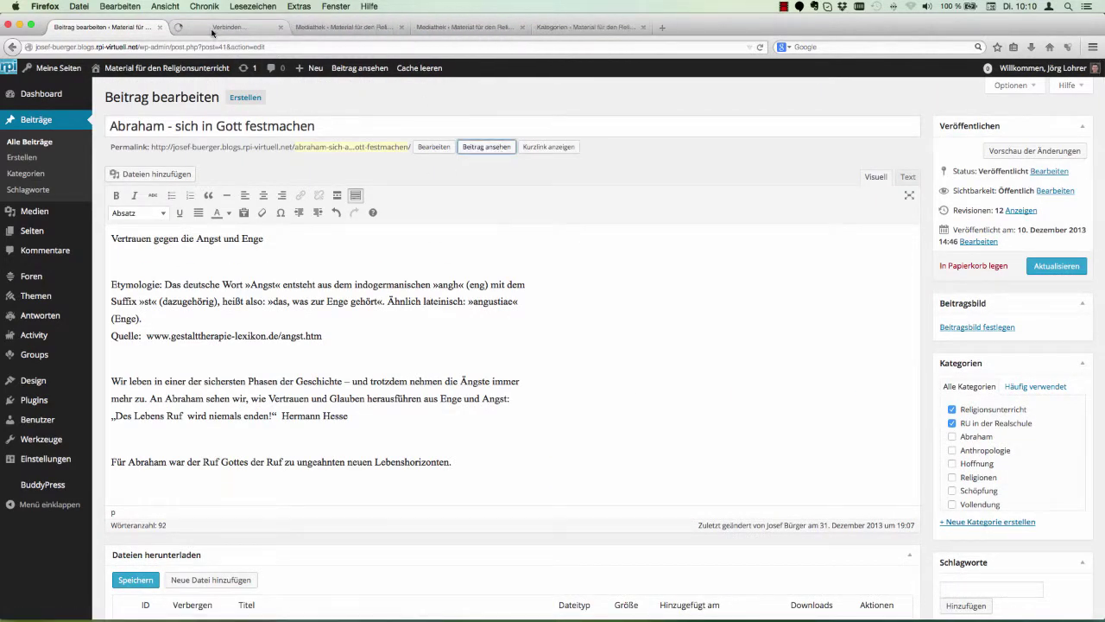
left_click(212, 33)
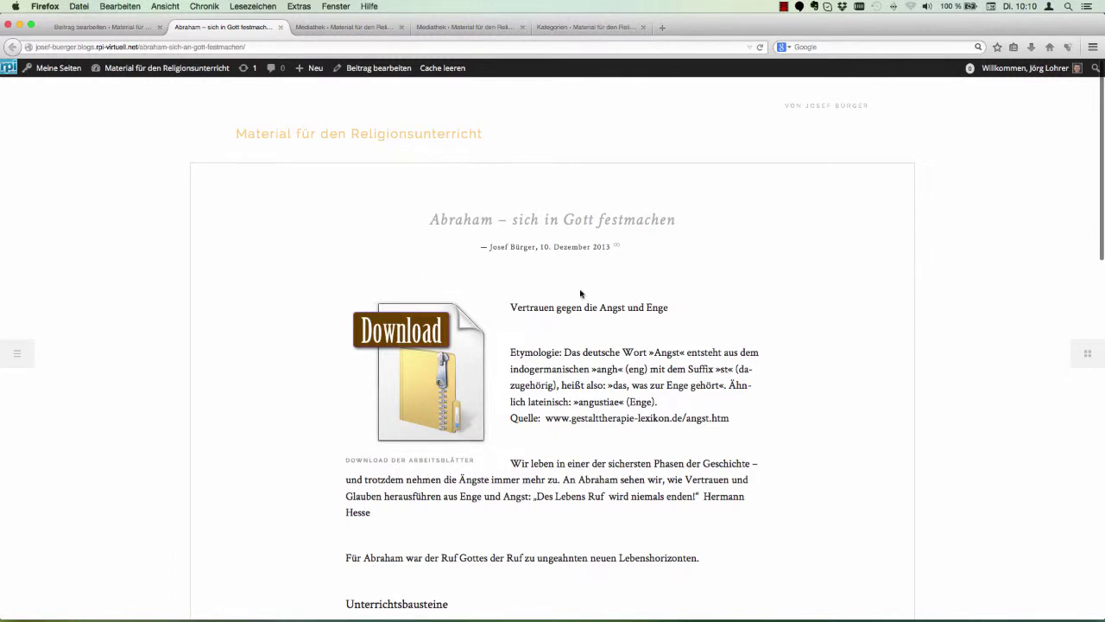
Update the Abraham post and reload its published page to check the text and the download list
left_click(125, 33)
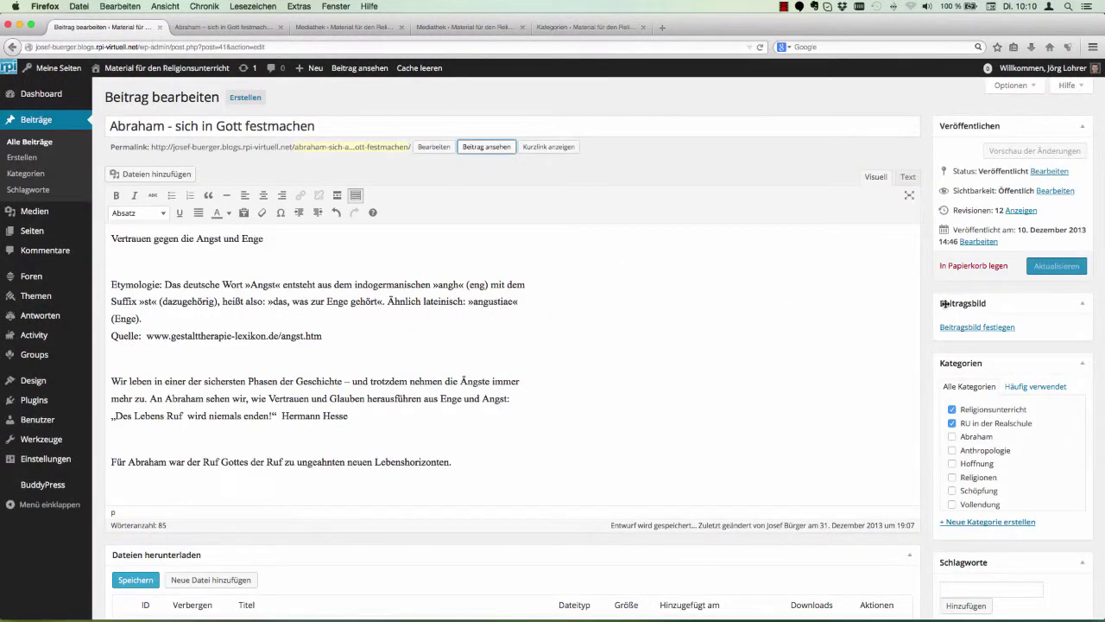
left_click(1043, 269)
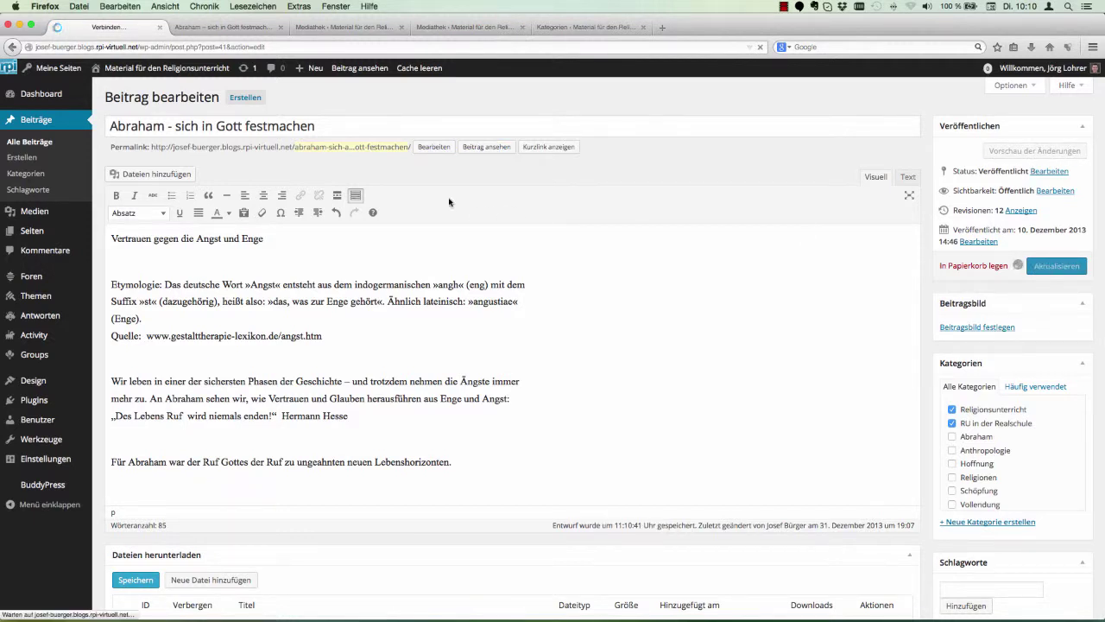
left_click(214, 29)
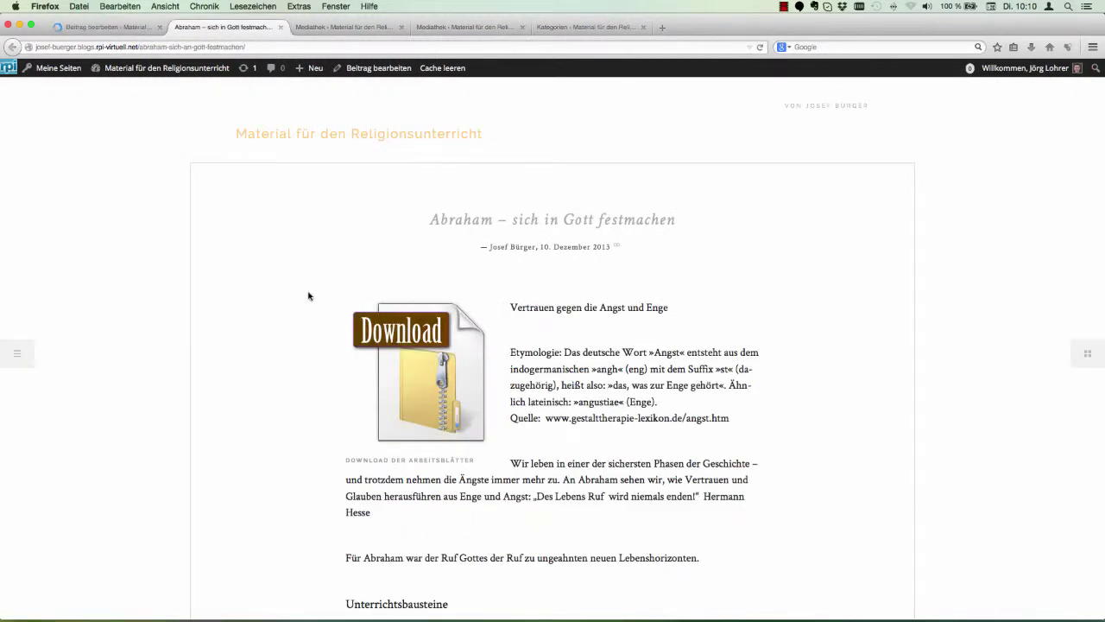
key("super+r")
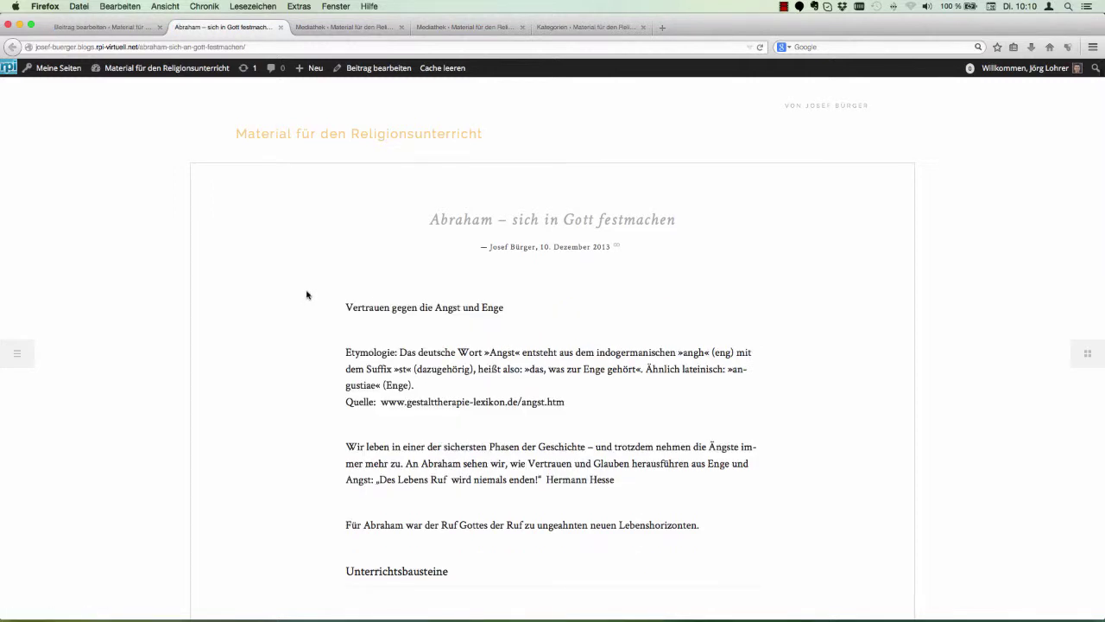
scroll(306, 295, "down", 2)
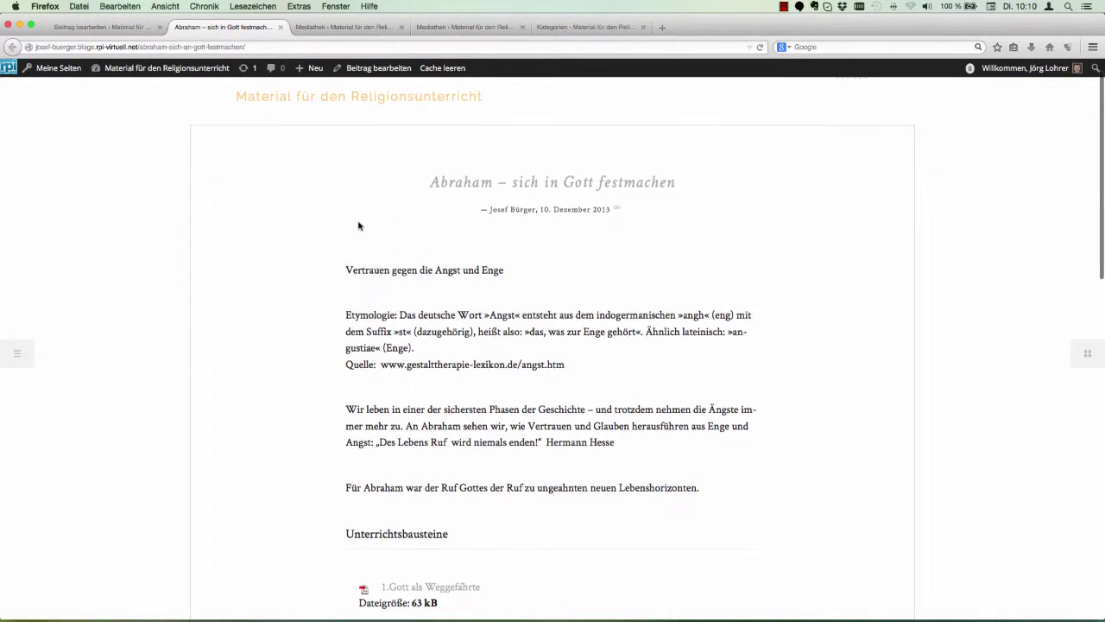
scroll(358, 225, "down", 4)
scroll(357, 371, "down", 5)
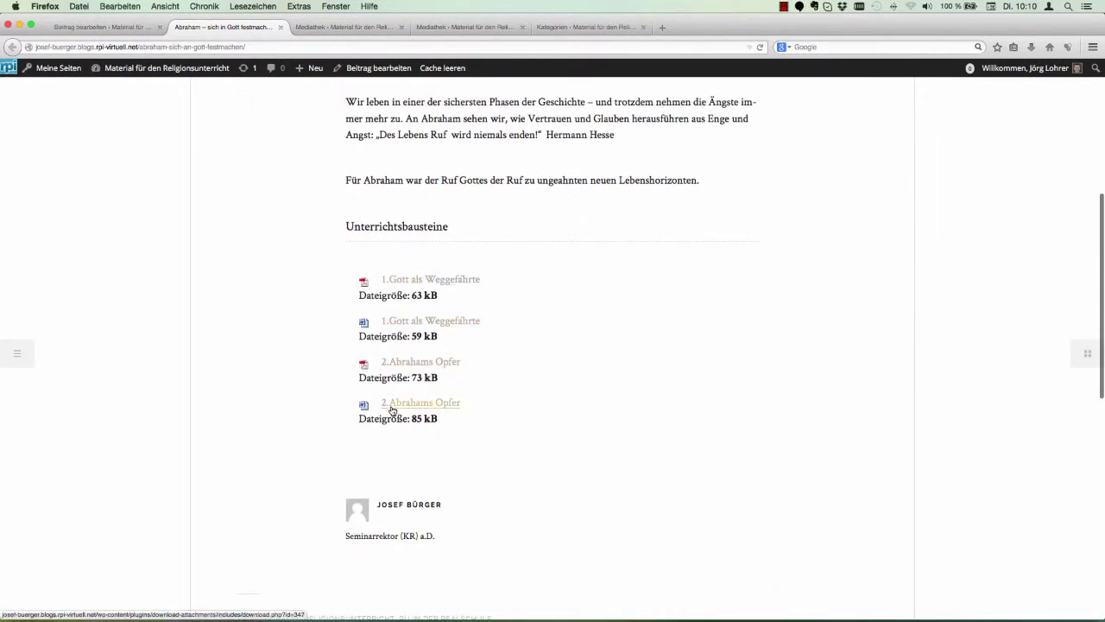
scroll(327, 353, "up", 8)
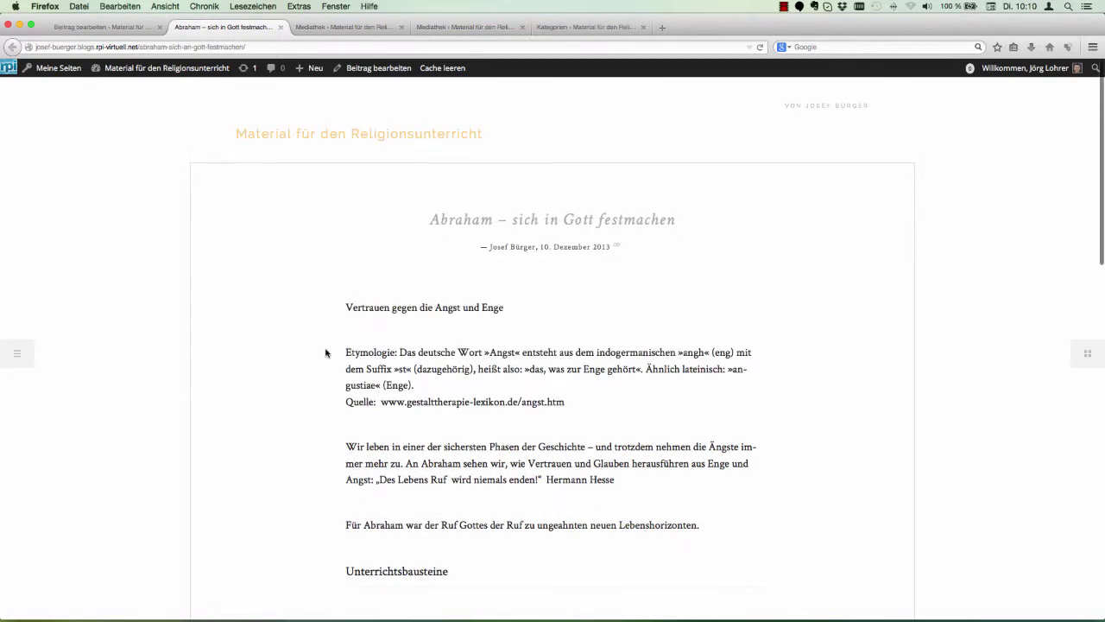
Return to the site's home page and look through the list of topics and the licence note
left_click(309, 136)
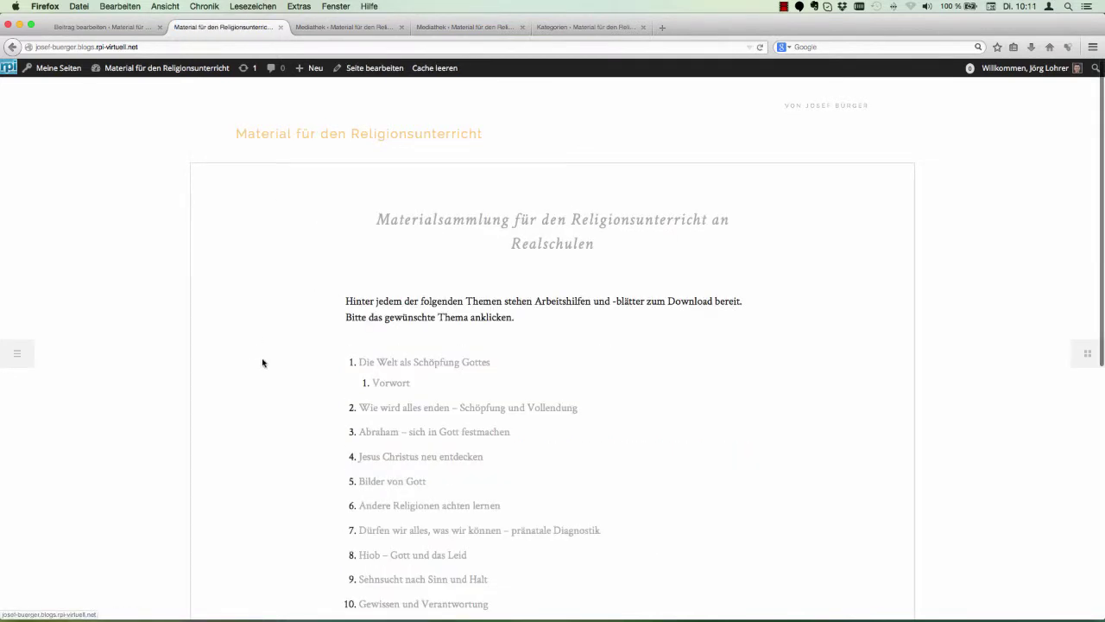
scroll(285, 362, "down", 4)
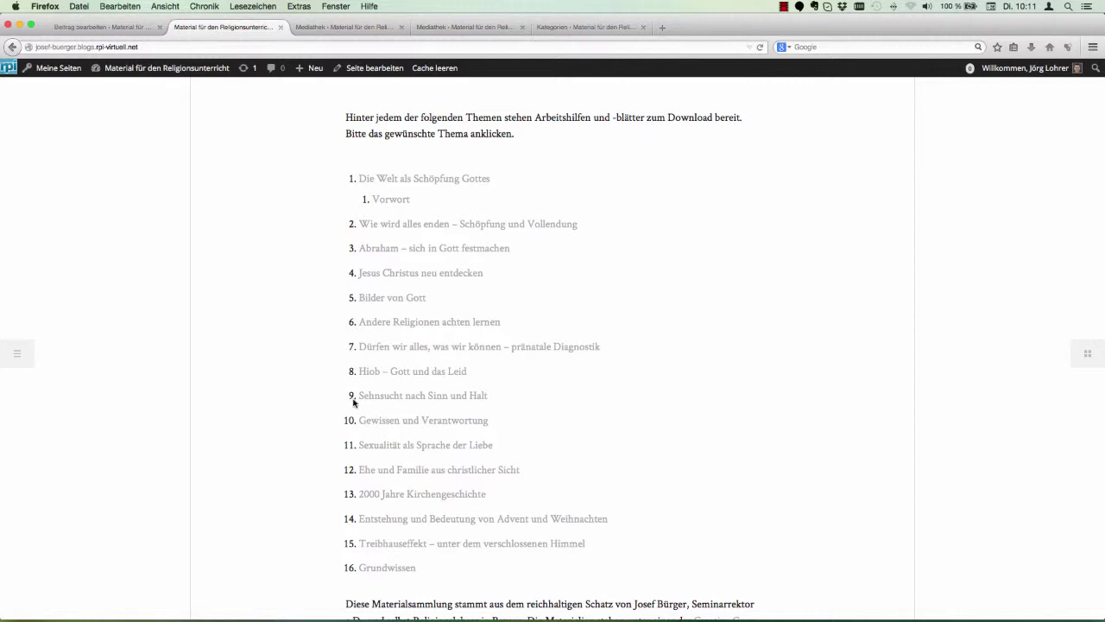
scroll(265, 321, "up", 2)
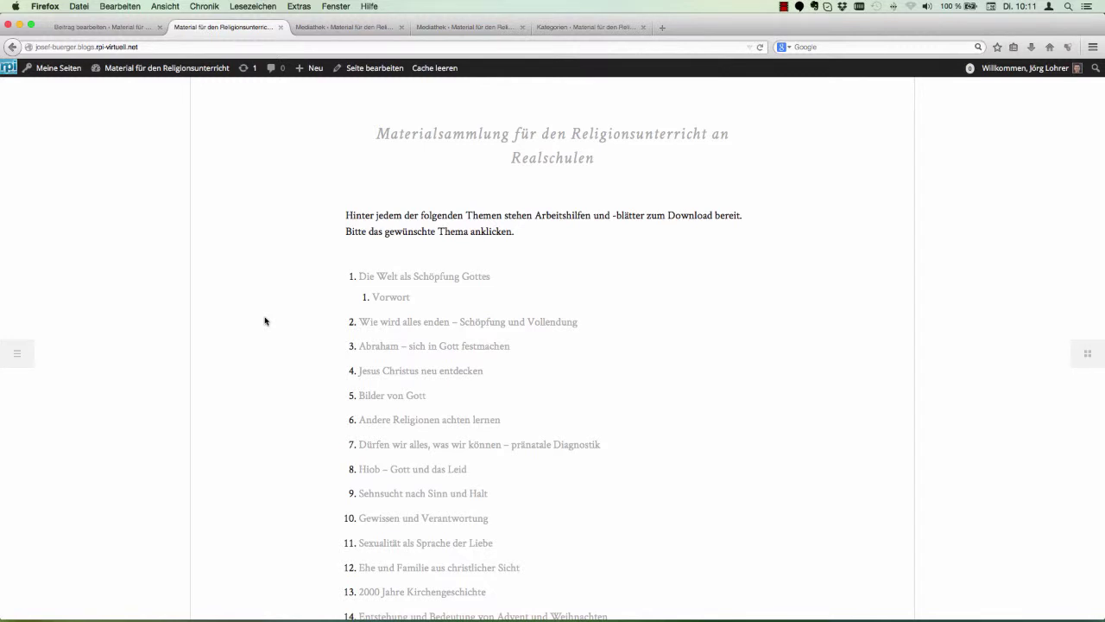
scroll(265, 321, "down", 1)
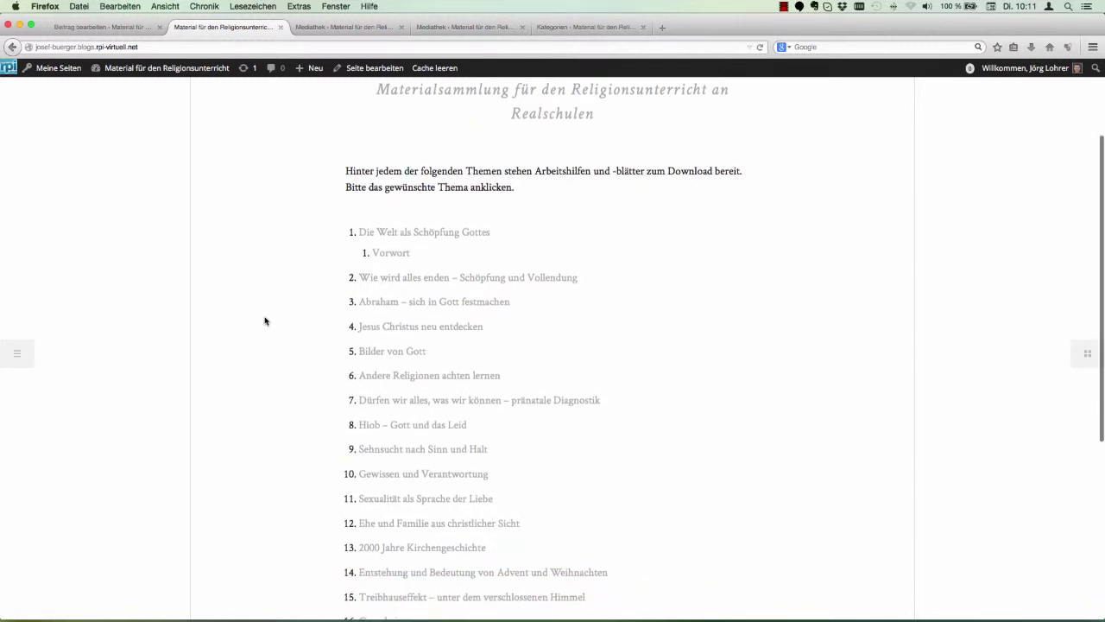
scroll(265, 321, "down", 1)
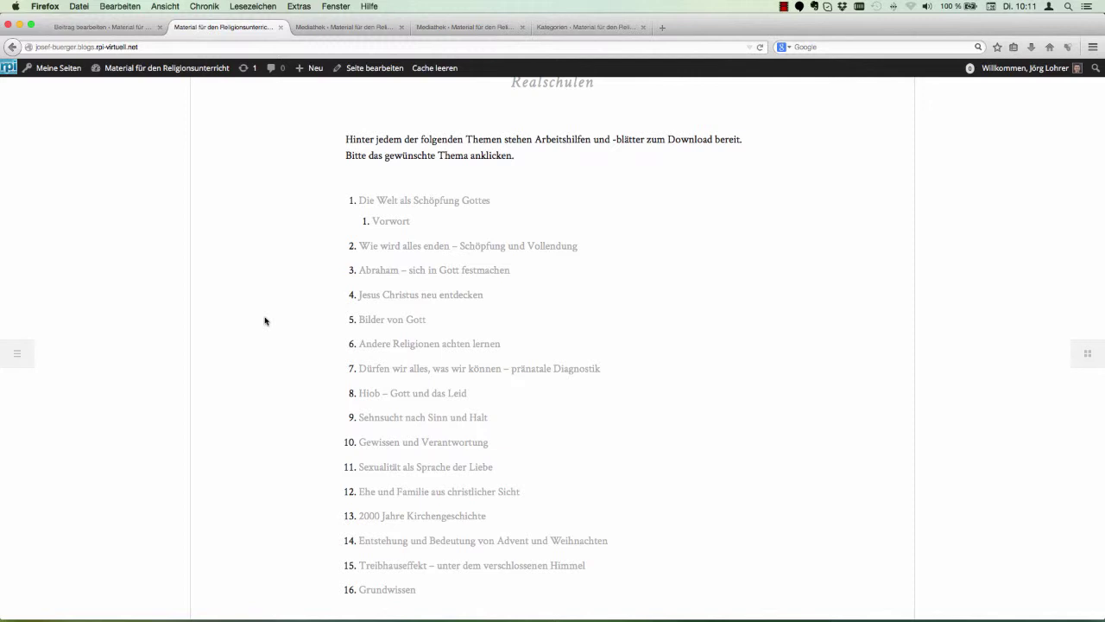
scroll(265, 321, "down", 2)
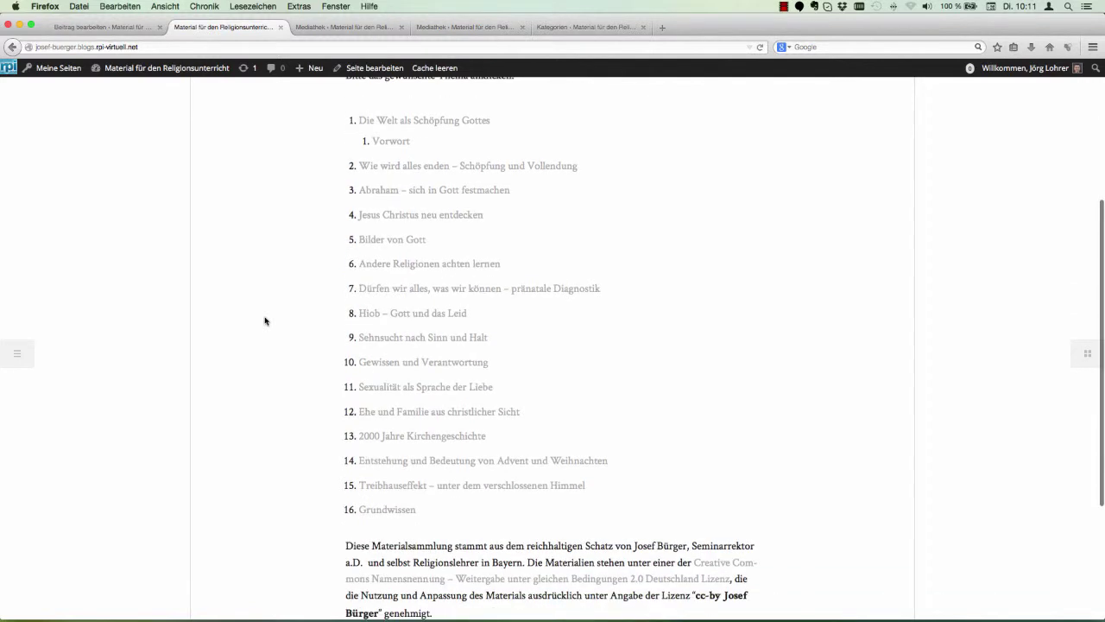
scroll(265, 321, "down", 2)
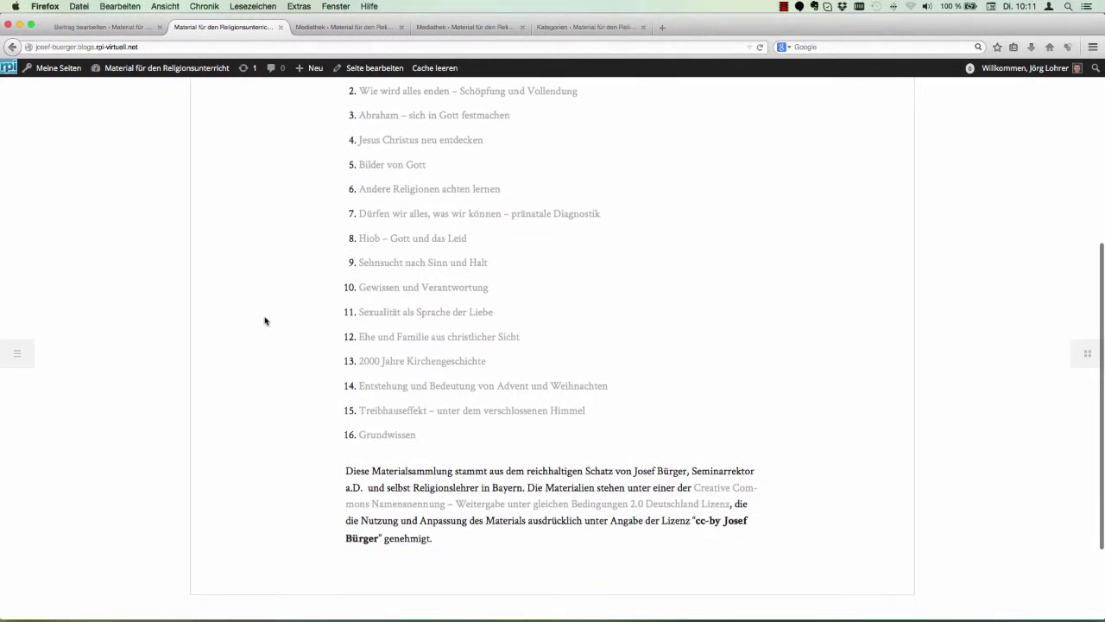